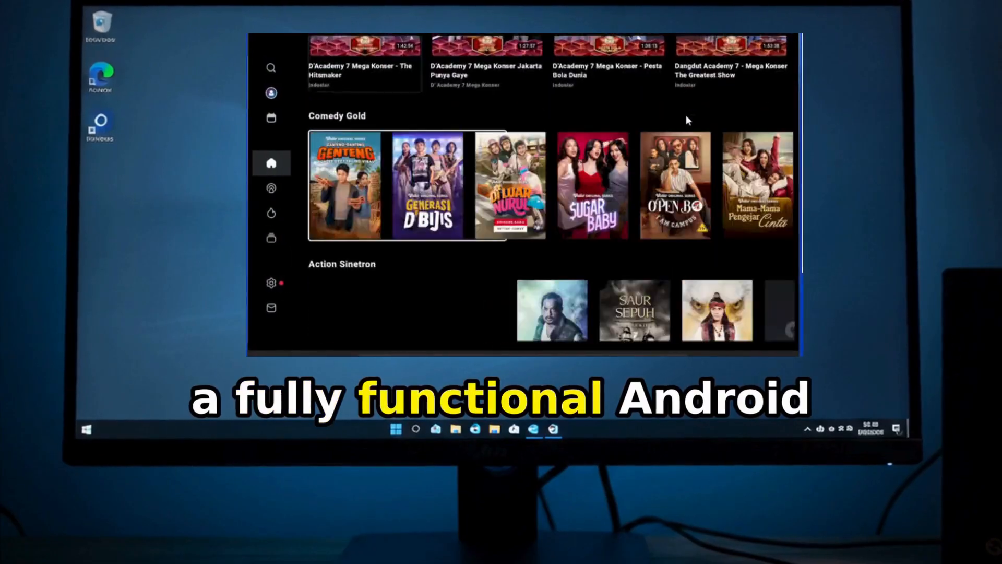
pyautogui.press('Up')
pyautogui.press('Up')
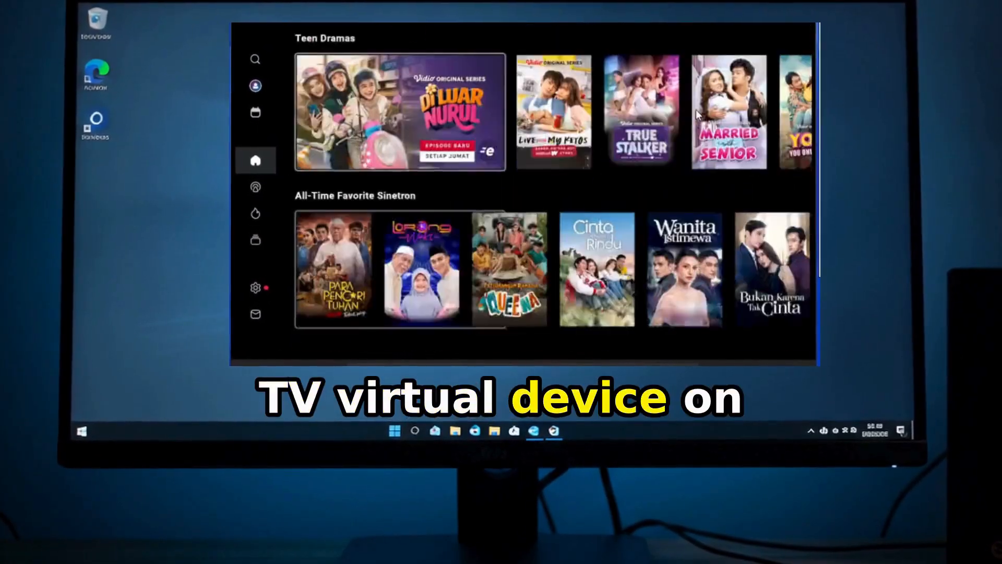
pyautogui.press('Up')
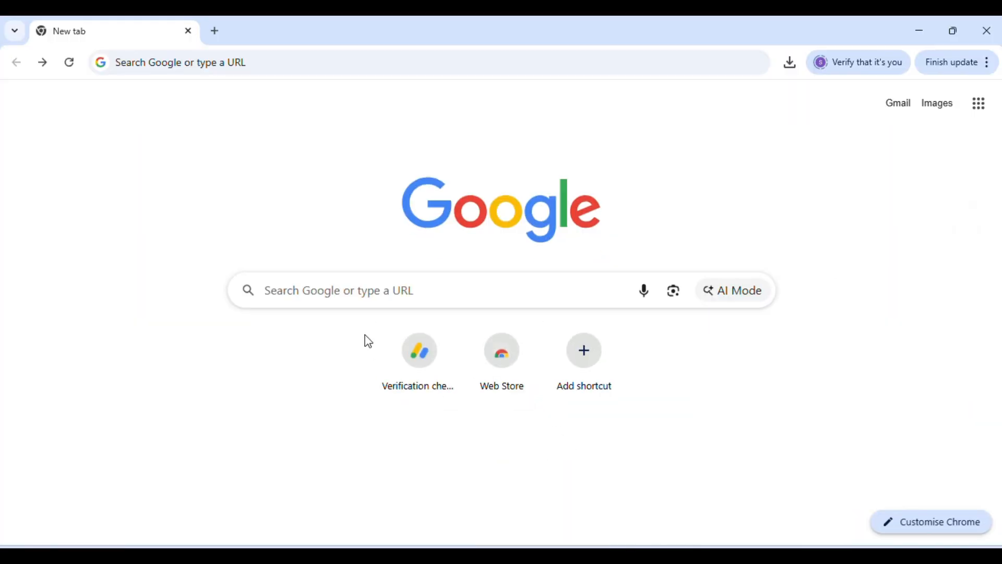
# Step: Search Google for android studio and open the official Android Studio download page
pyautogui.click(322, 289)
pyautogui.write('android')
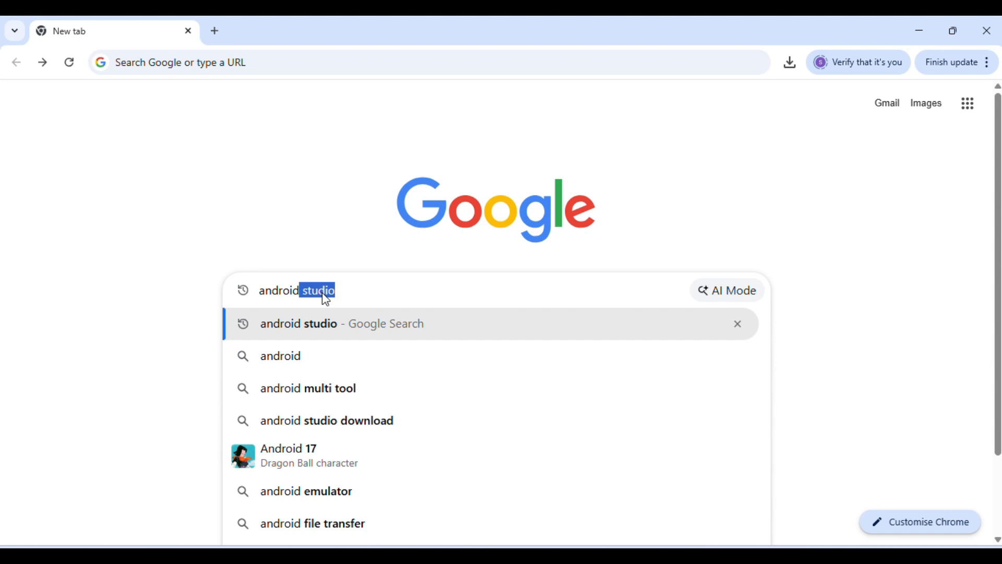
pyautogui.press('Return')
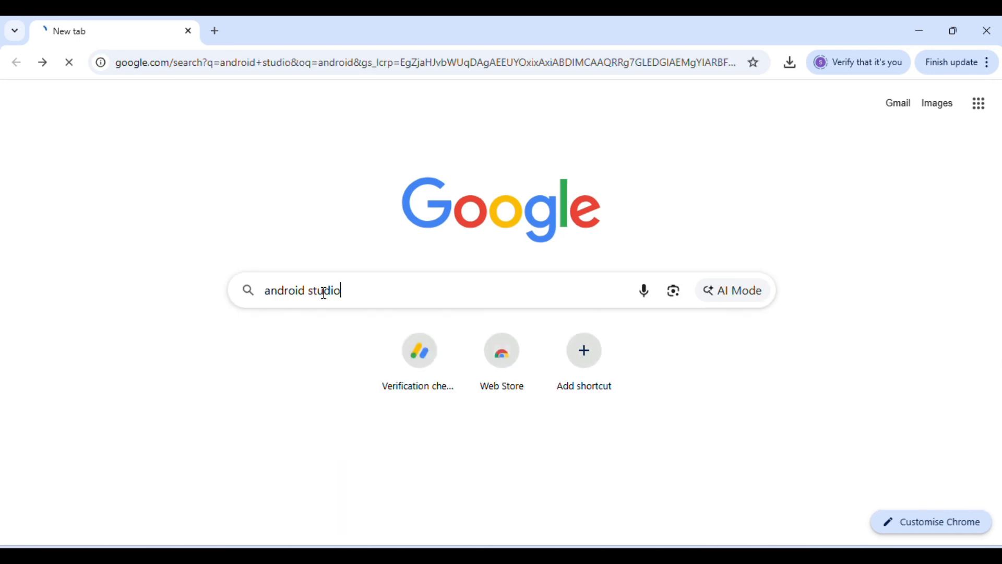
pyautogui.click(262, 244)
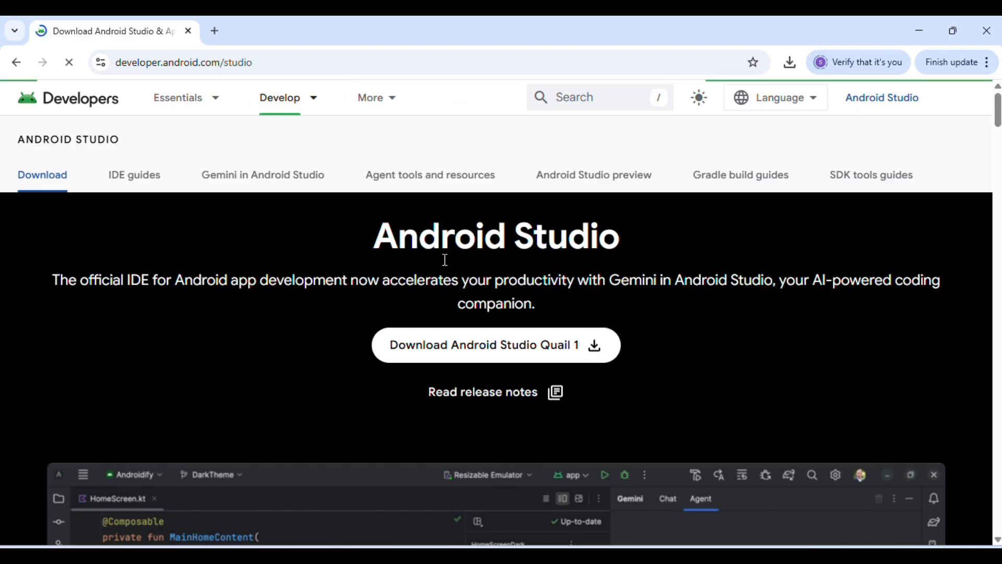
# Step: Agree to the terms and conditions and download Android Studio Quail 1 | 2026.1.1 Patch 2 for Windows
pyautogui.click(496, 350)
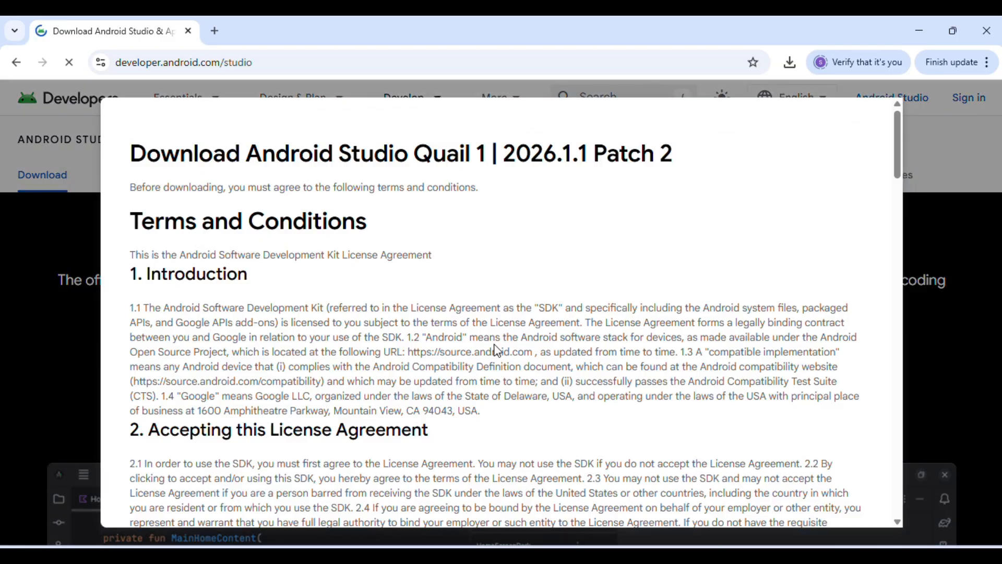
pyautogui.scroll(-20, 497, 350)
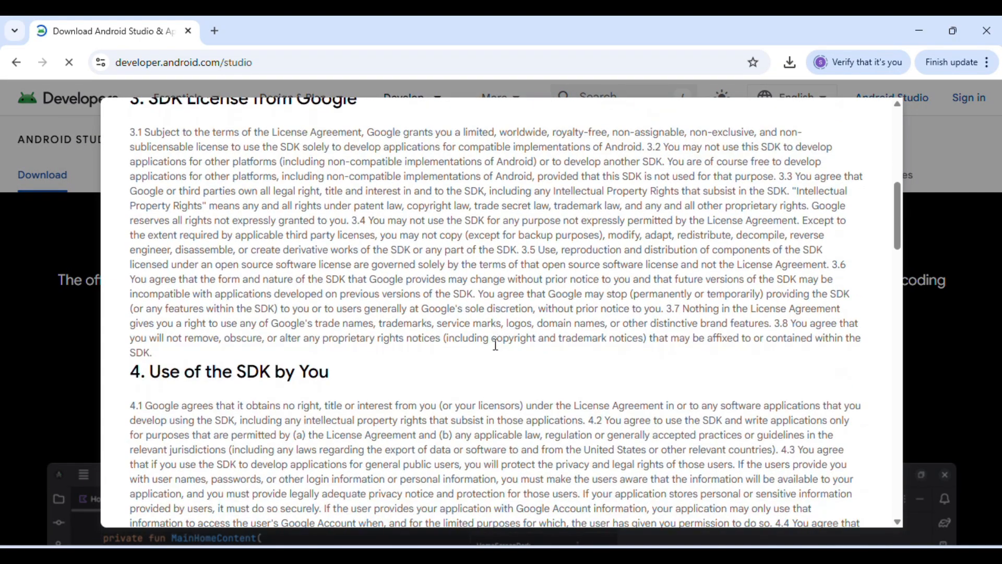
pyautogui.scroll(-20, 496, 345)
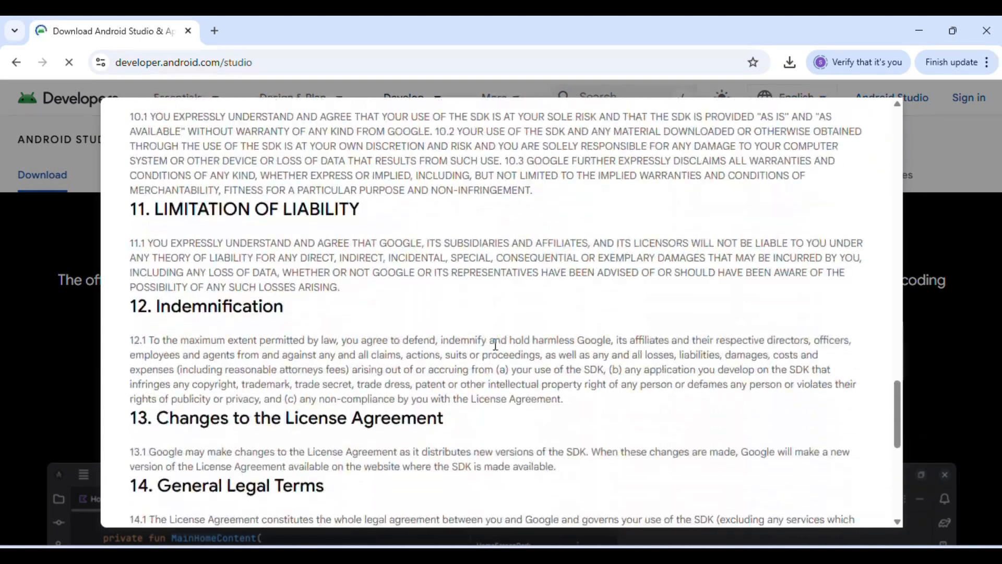
pyautogui.scroll(-1, 495, 344)
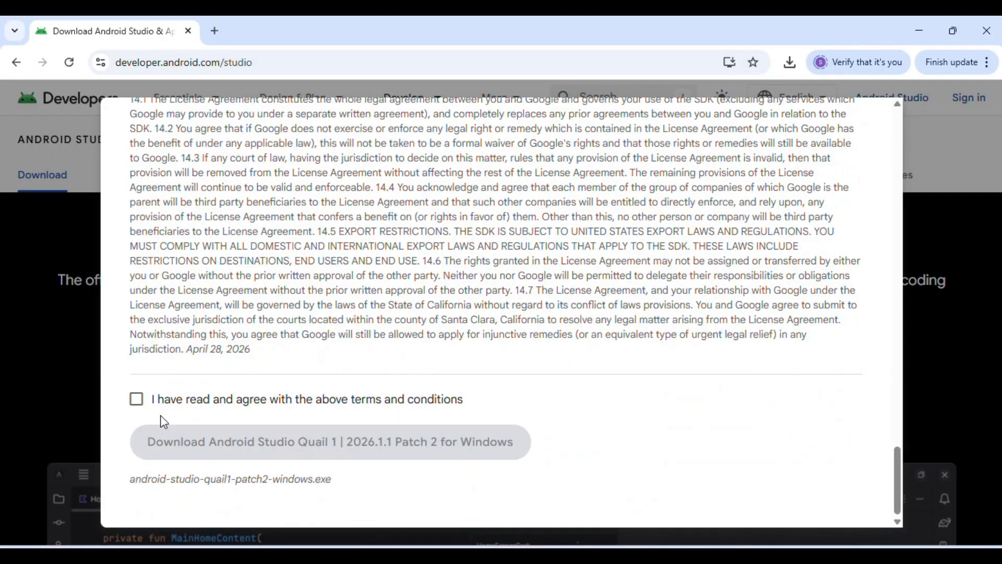
pyautogui.click(136, 400)
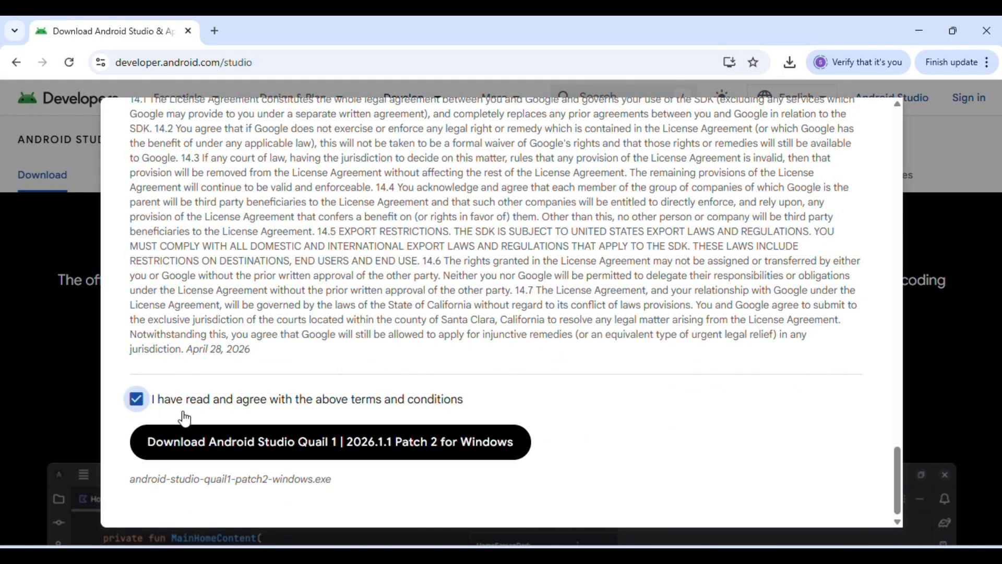
pyautogui.click(272, 445)
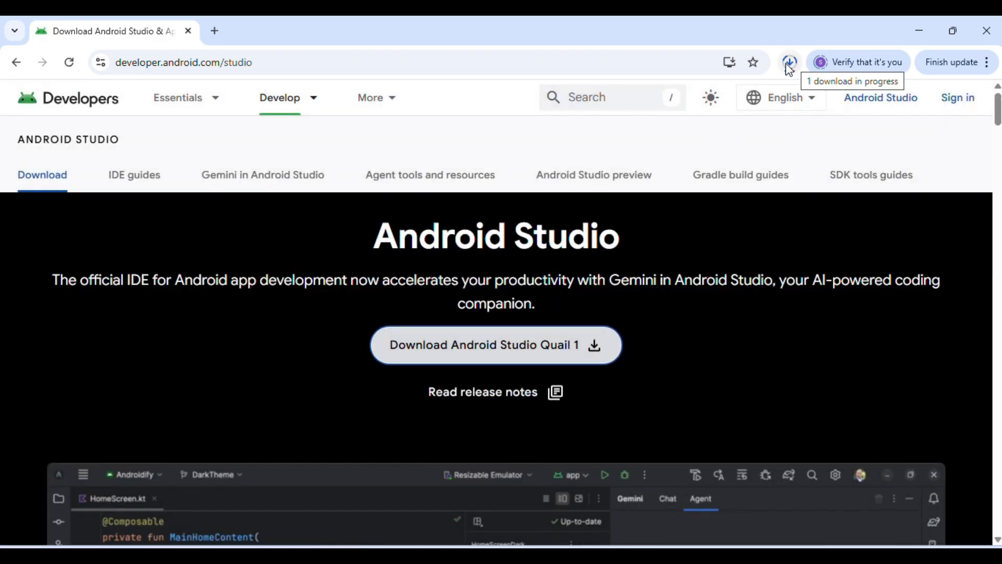
pyautogui.click(689, 499)
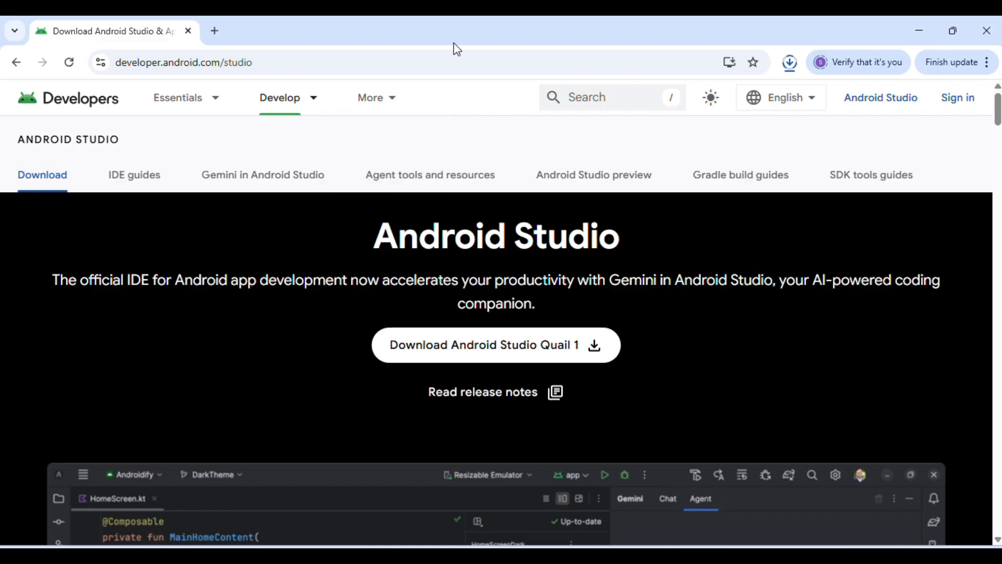
# Step: Run the android-studio-quail1-patch2-windows installer from the Downloads folder and get other windows out of the way
pyautogui.click(919, 31)
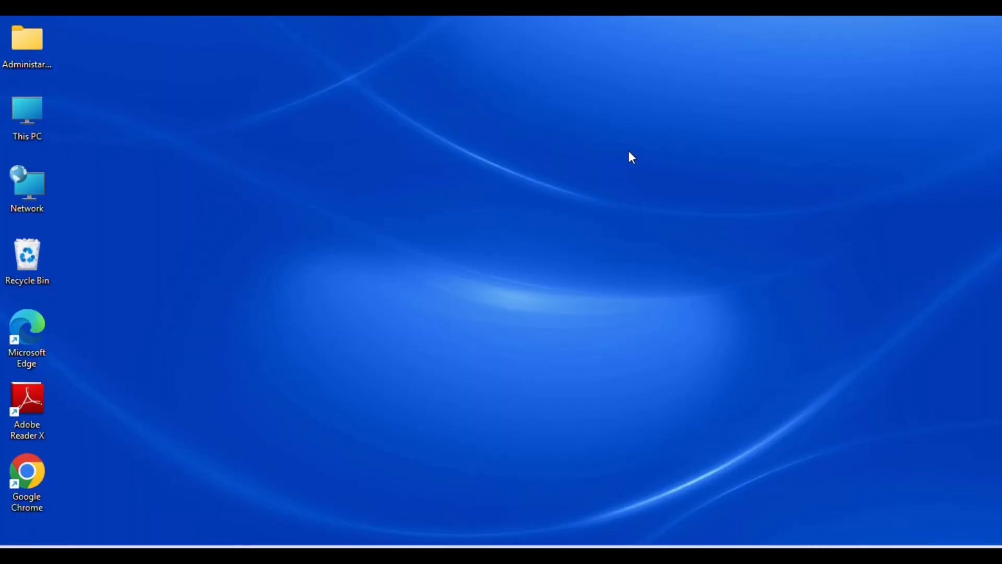
pyautogui.doubleClick(29, 117)
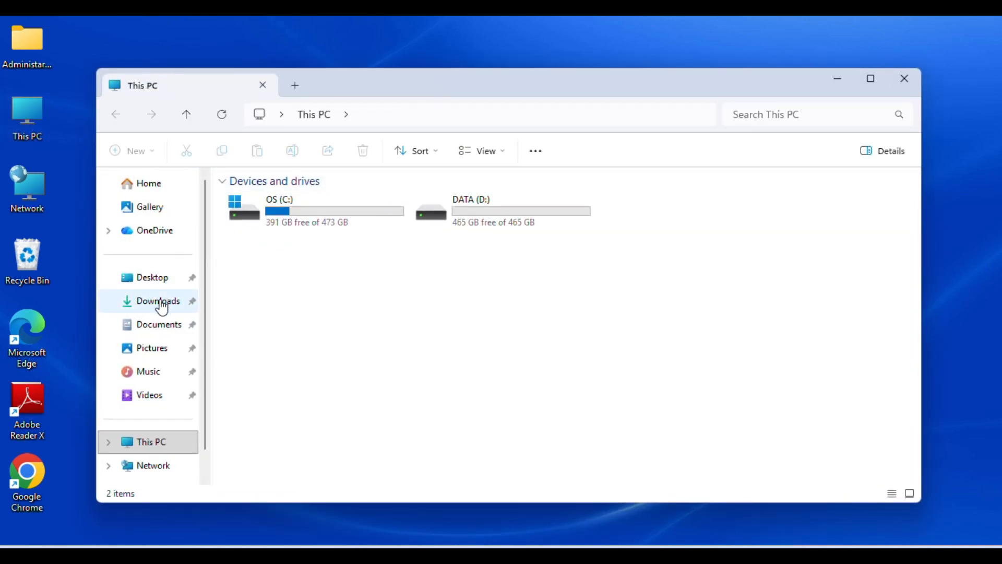
pyautogui.click(161, 303)
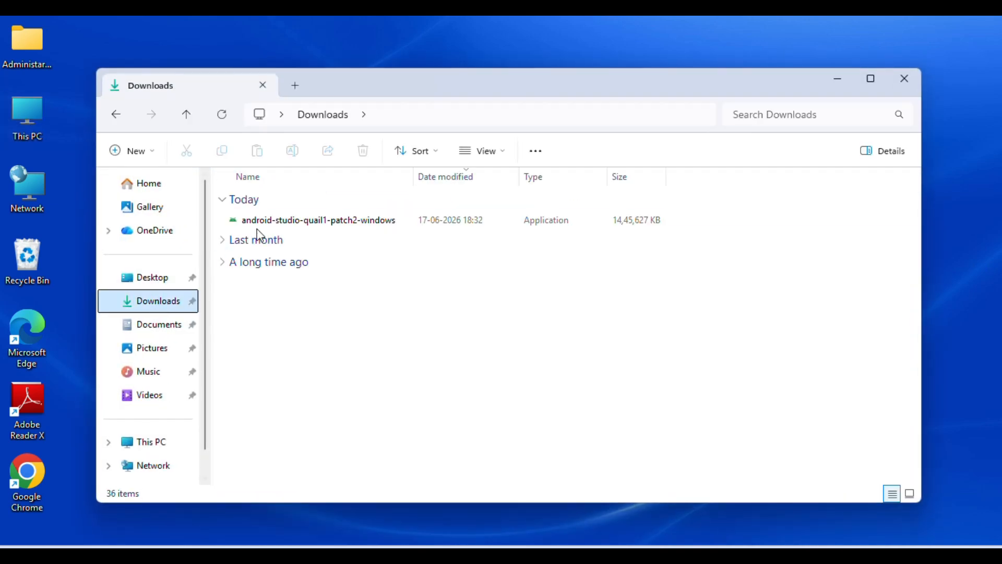
pyautogui.doubleClick(335, 222)
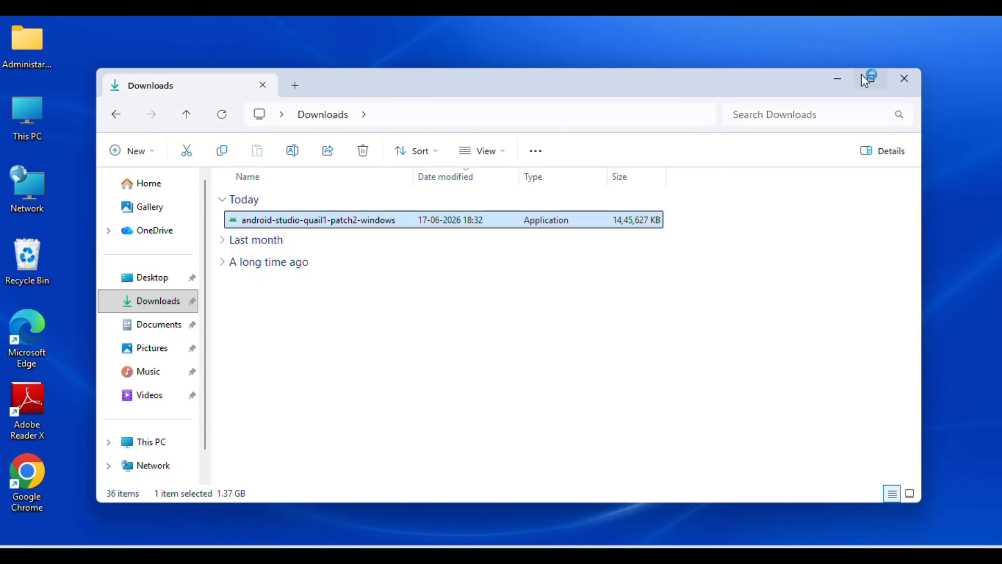
pyautogui.click(838, 79)
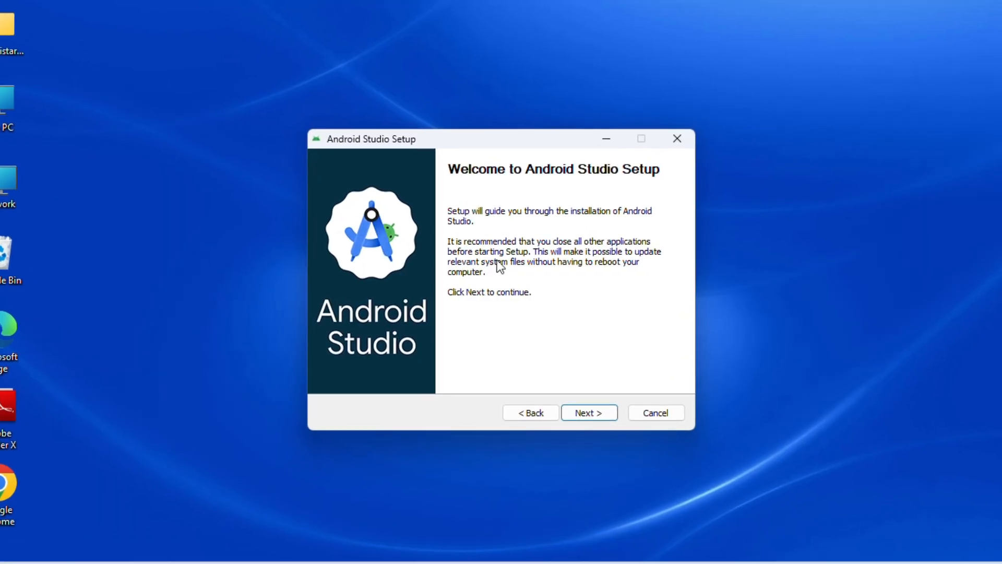
# Step: Install Android Studio with the Android Virtual Device component, default location and Start Menu folder, and launch it on completion
pyautogui.click(588, 417)
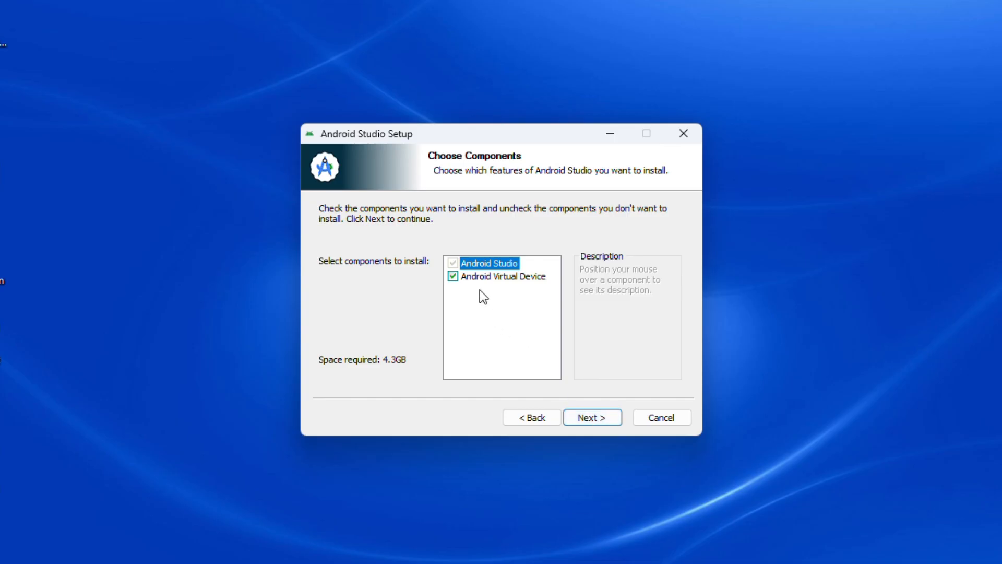
pyautogui.click(593, 419)
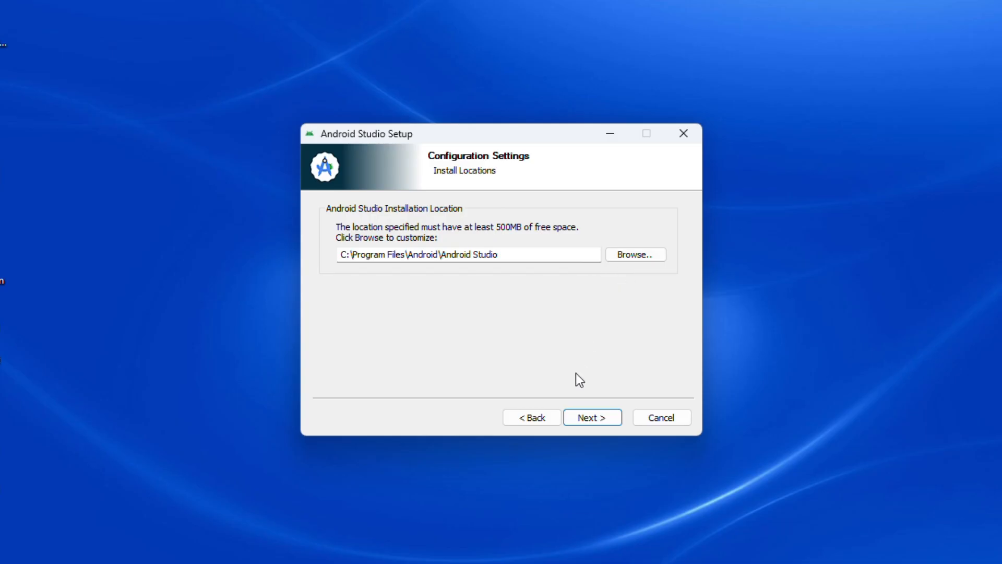
pyautogui.click(578, 418)
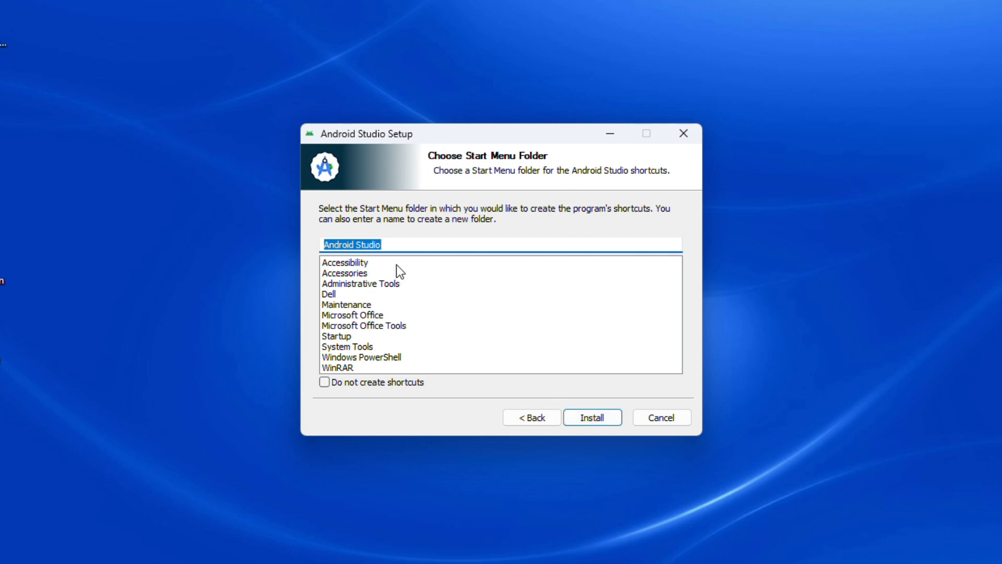
pyautogui.click(584, 419)
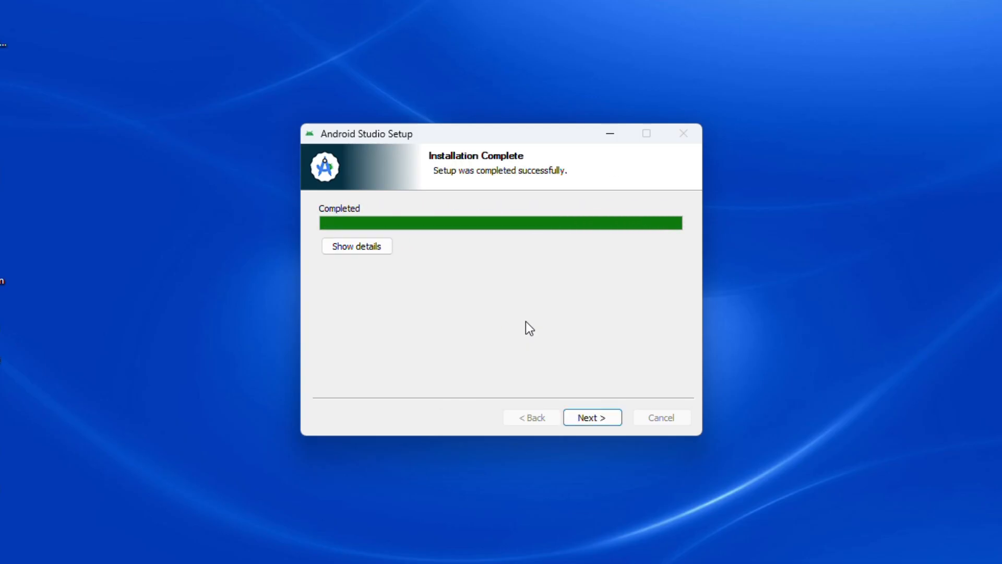
pyautogui.click(590, 413)
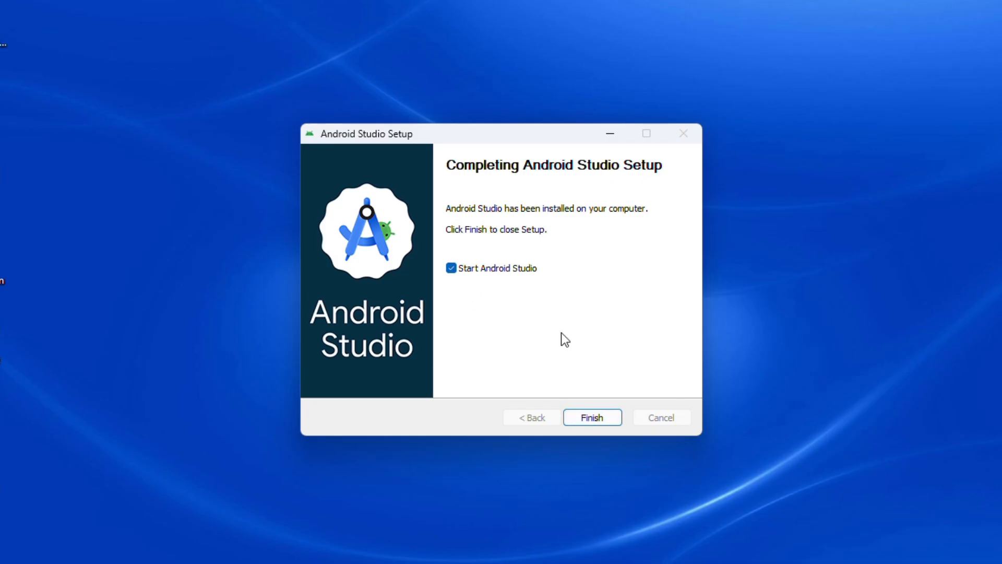
pyautogui.click(600, 420)
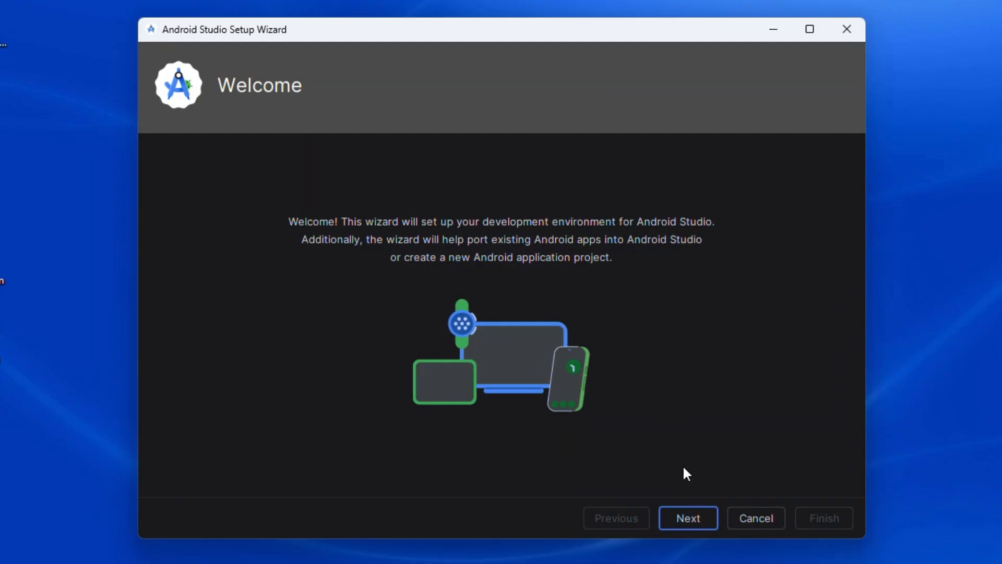
# Step: Complete the Android Studio Setup Wizard with the Standard install type, accepting the android-sdk-license and downloading the components
pyautogui.click(687, 519)
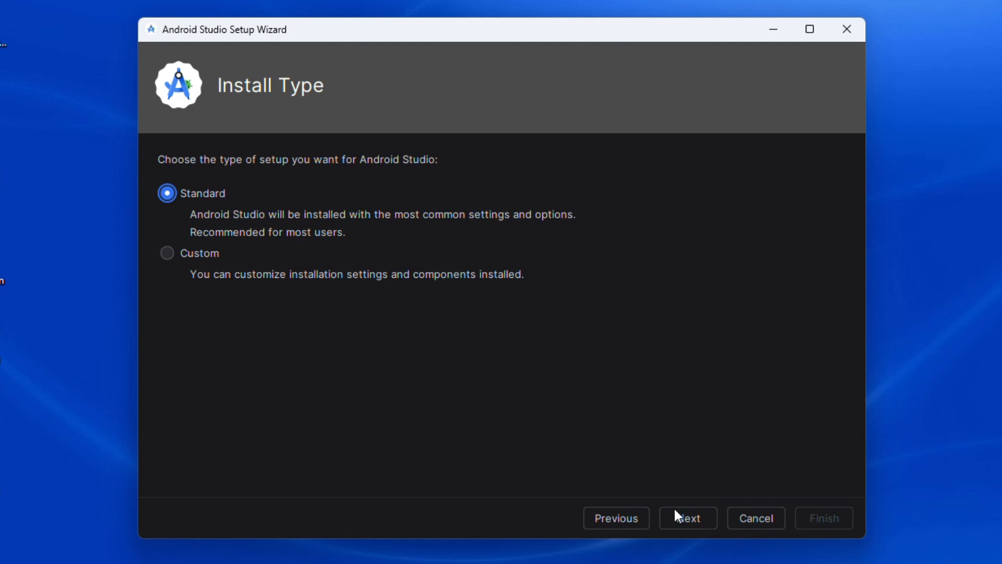
pyautogui.click(678, 522)
pyautogui.scroll(-3, 597, 397)
pyautogui.scroll(3, 598, 397)
pyautogui.click(689, 520)
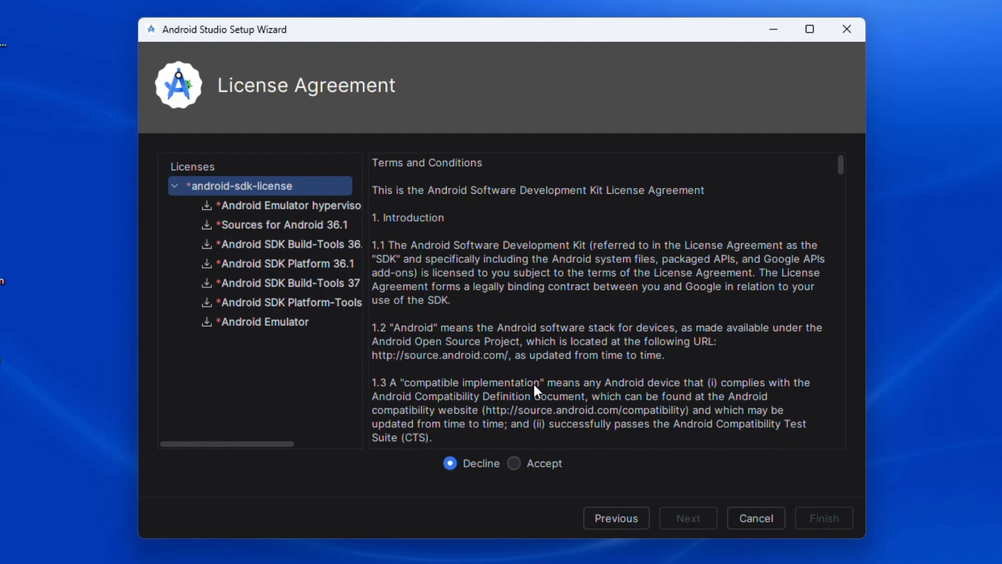
pyautogui.click(514, 463)
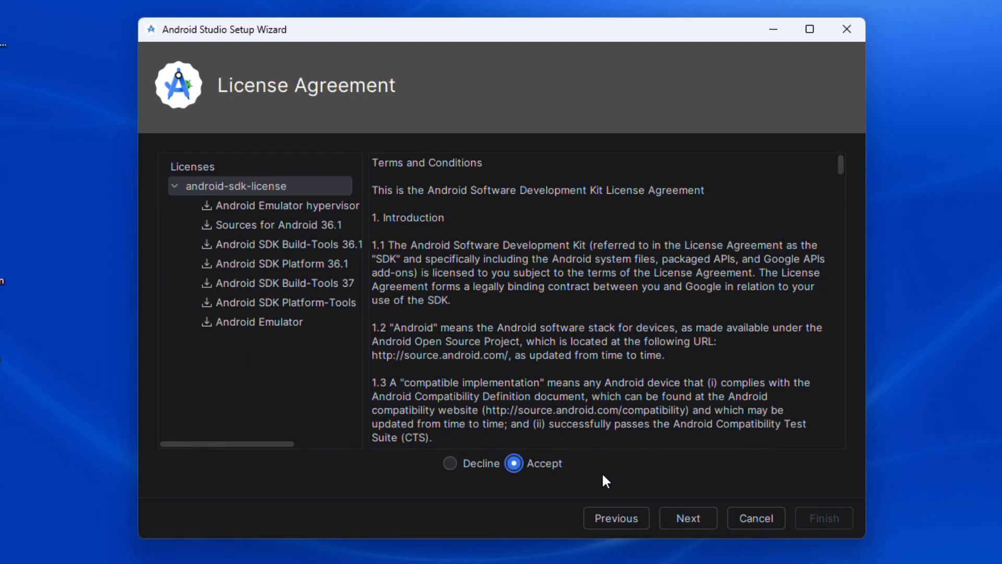
pyautogui.click(688, 518)
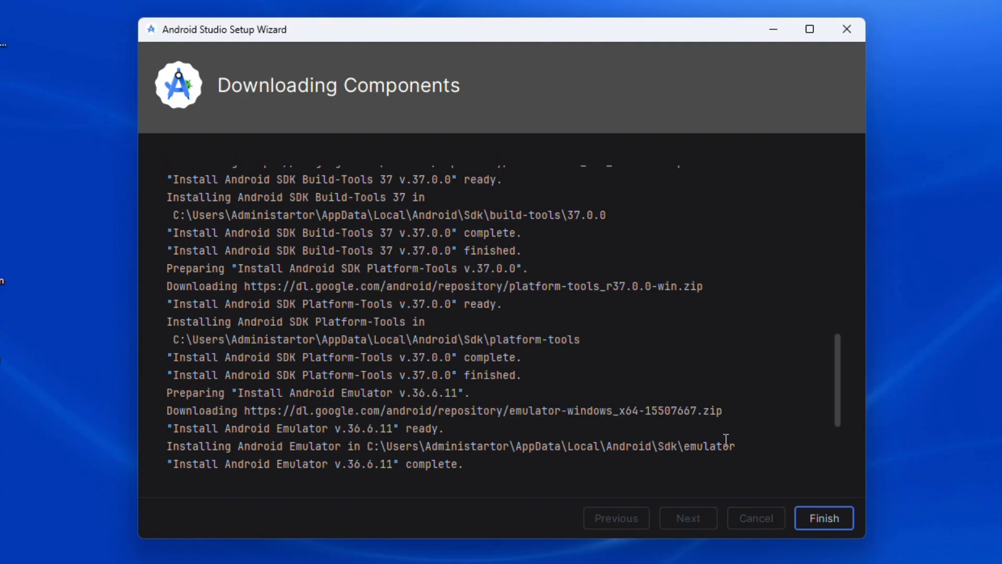
pyautogui.click(831, 518)
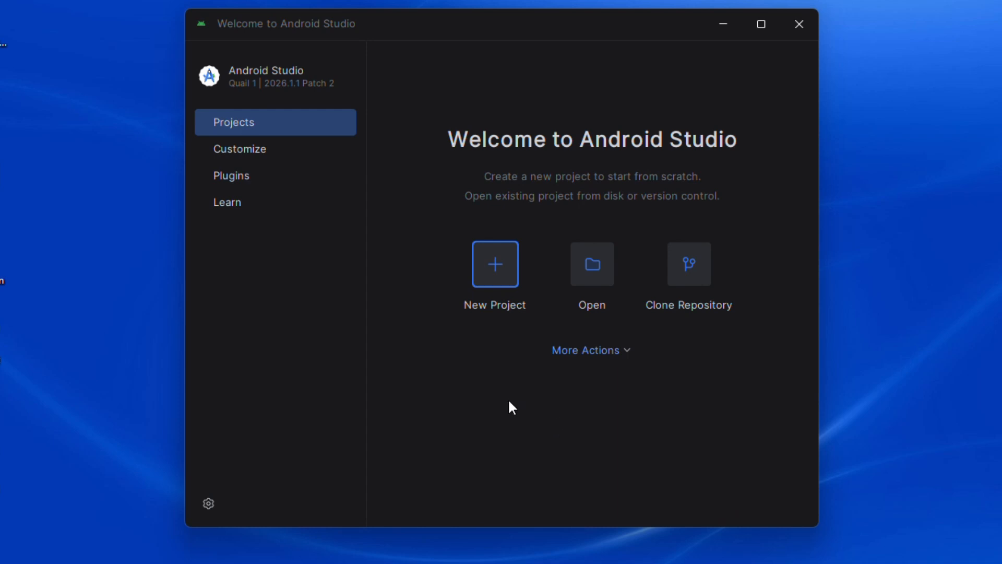
# Step: Start a new virtual device in the Virtual Device Manager with the TV form factor and the Television (1080p) profile
pyautogui.click(627, 351)
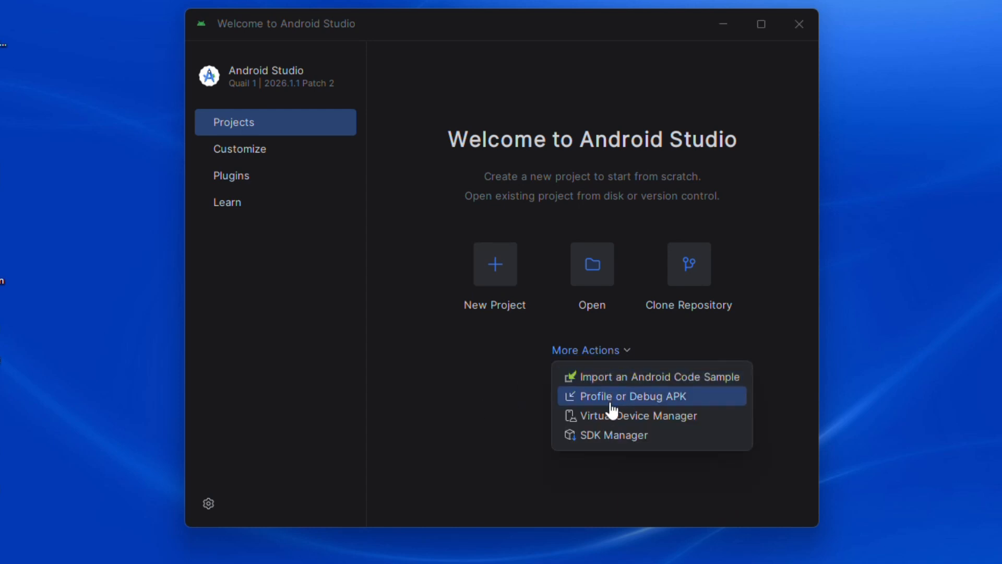
pyautogui.click(610, 418)
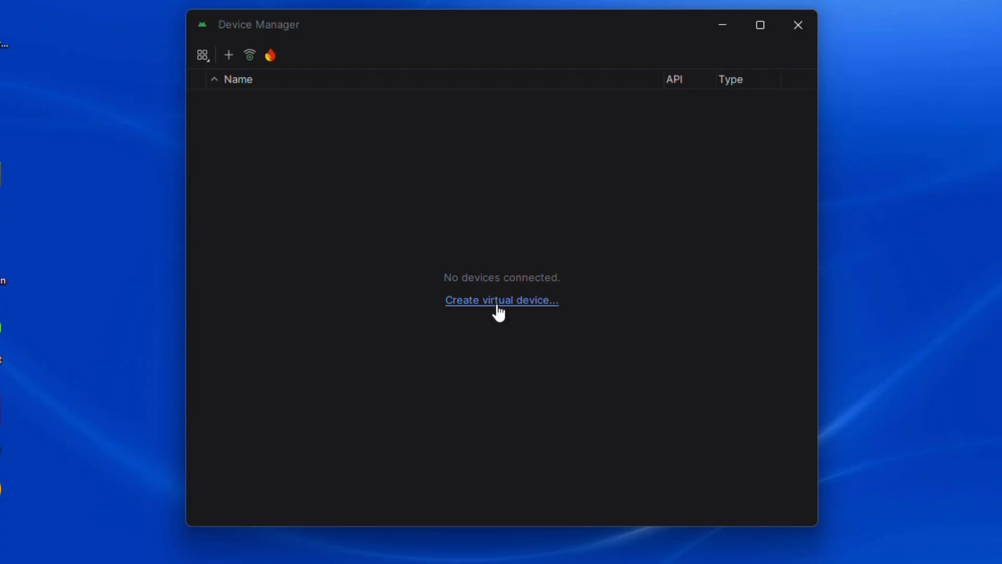
pyautogui.click(498, 312)
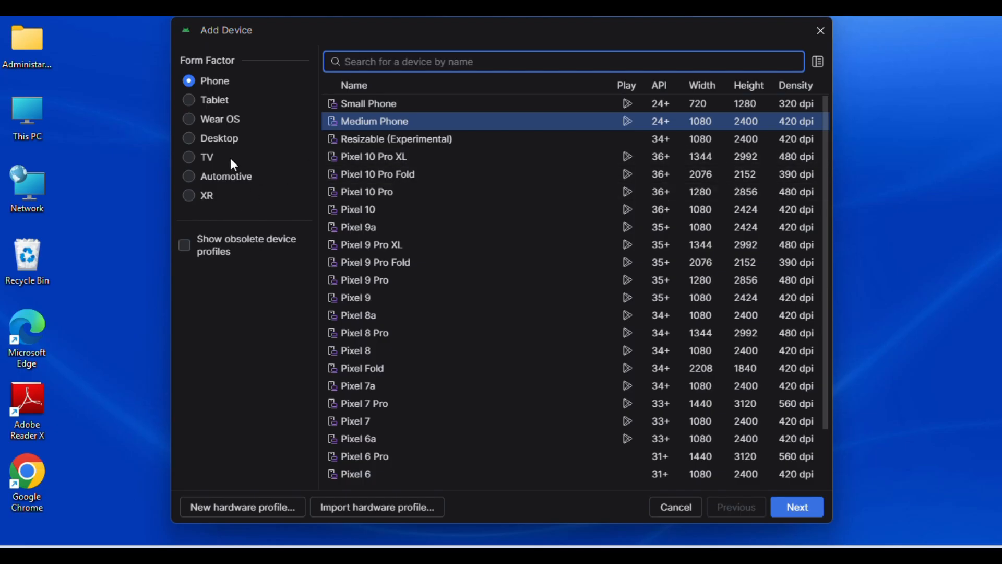
pyautogui.click(188, 158)
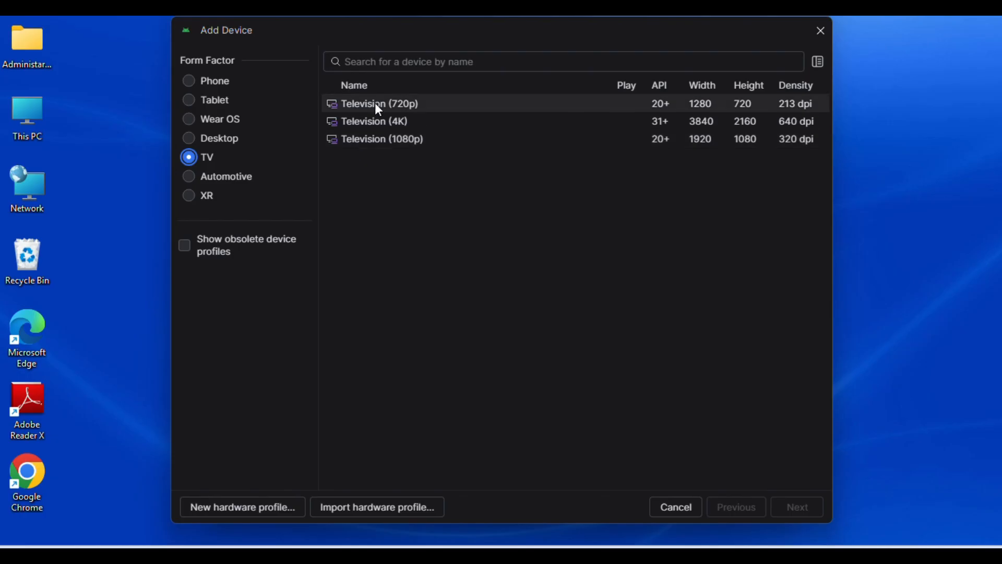
pyautogui.click(383, 142)
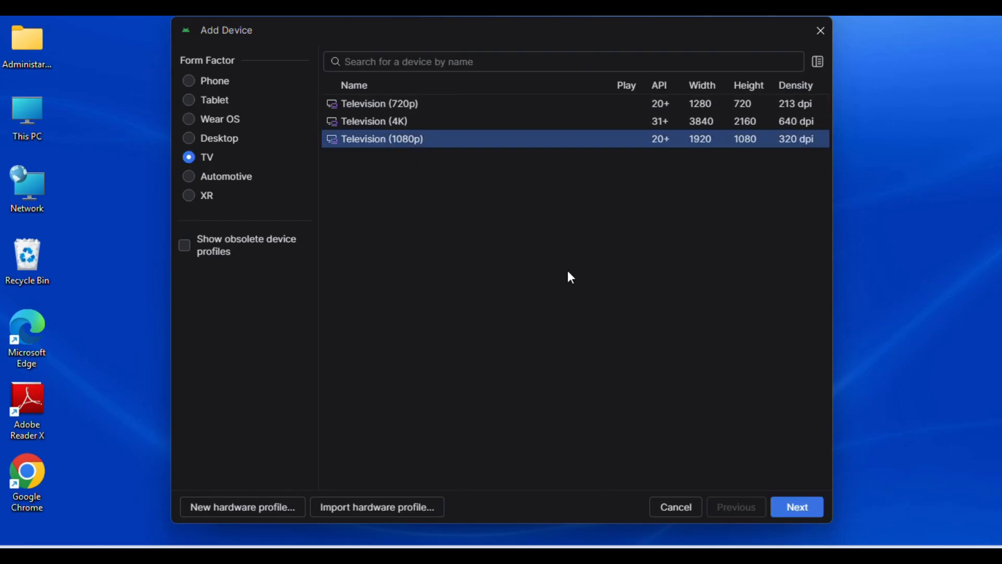
pyautogui.click(784, 502)
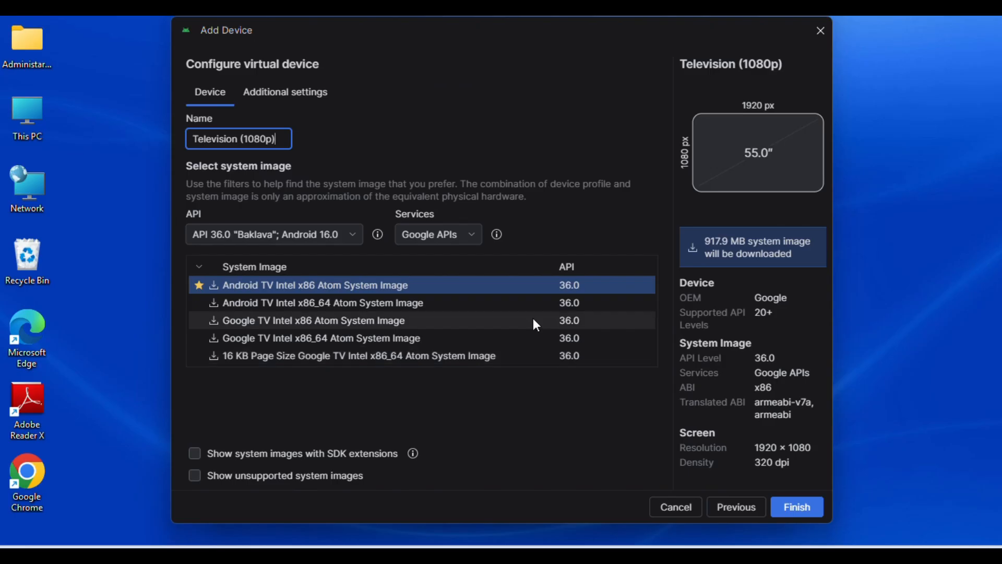
pyautogui.hotkey('alt', 'Tab')
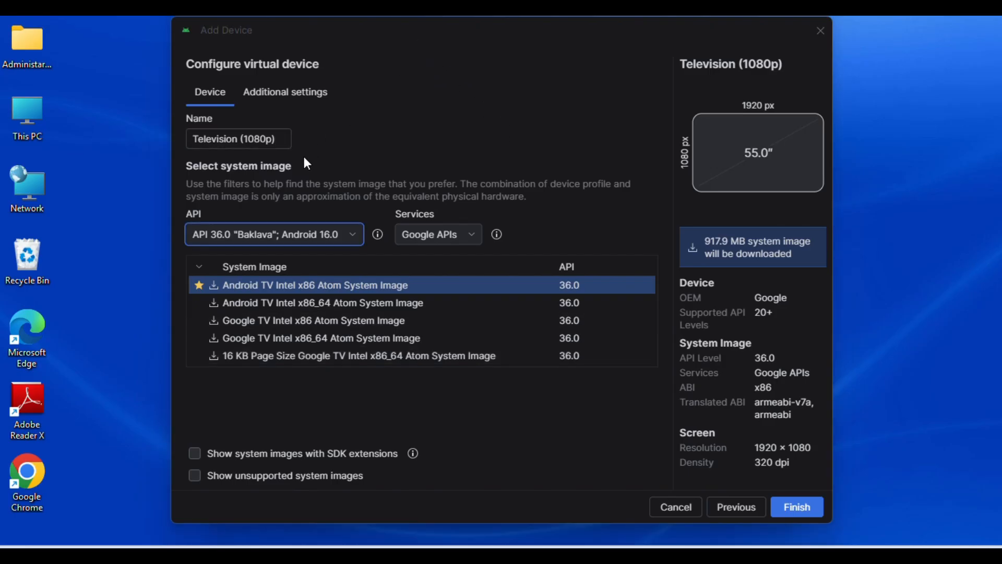
# Step: Name the virtual device AndroidTV
pyautogui.moveTo(280, 144); pyautogui.dragTo(186, 157)
pyautogui.write('Andro')
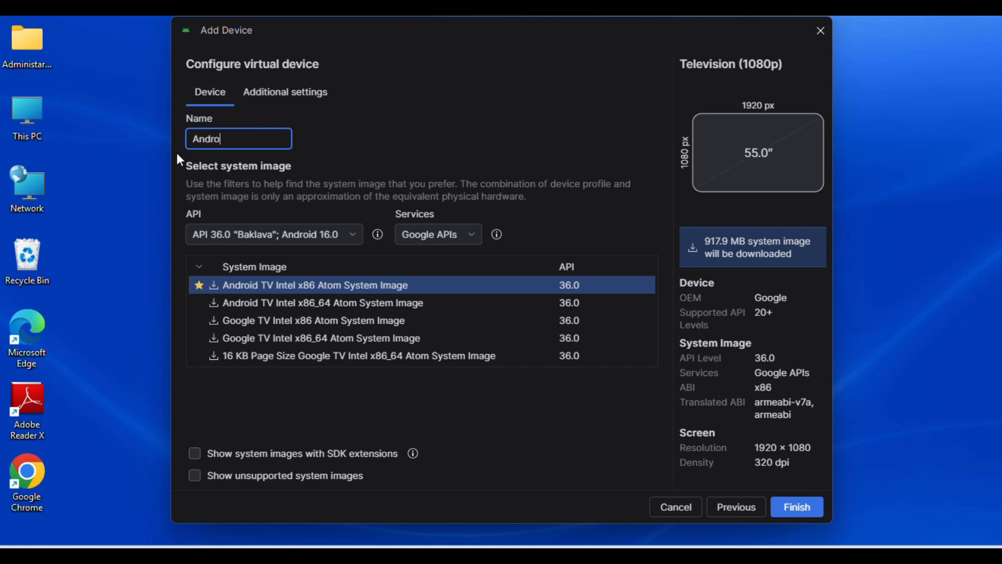
pyautogui.write('idTV')
# Step: Choose API 36.0 "Baklava"; Android 16.0 and download the Android TV Intel x86 Atom System Image
pyautogui.click(327, 240)
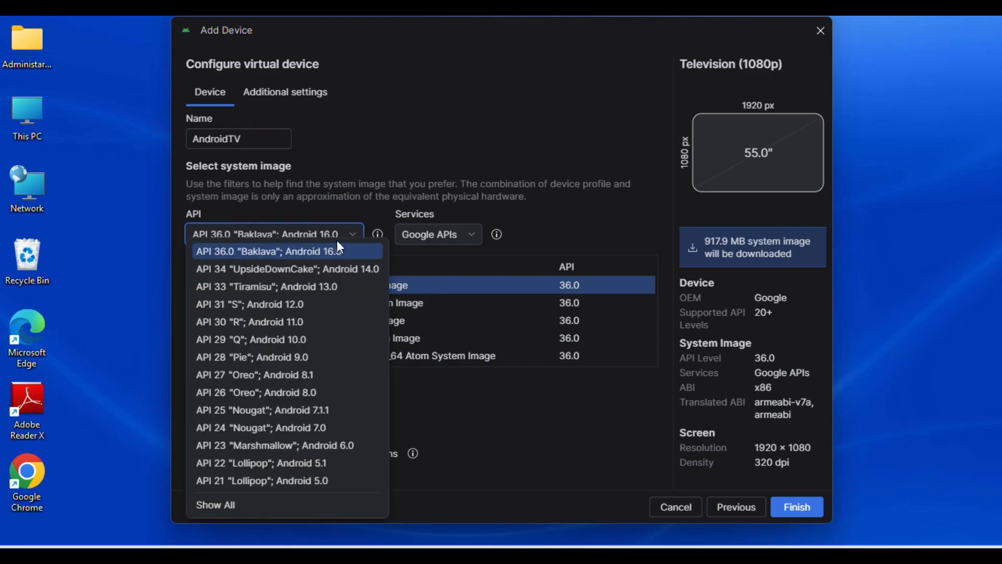
pyautogui.click(332, 252)
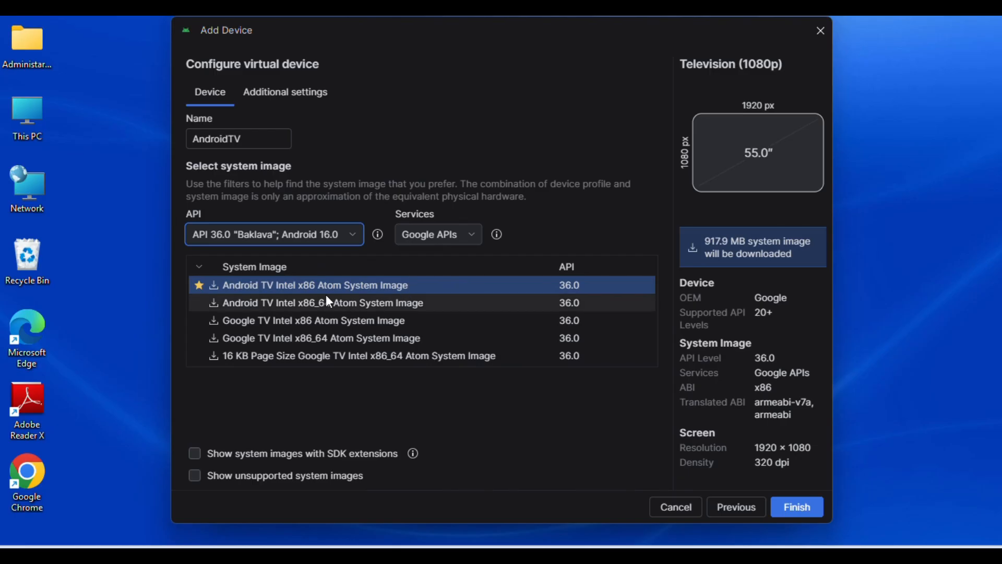
pyautogui.click(213, 287)
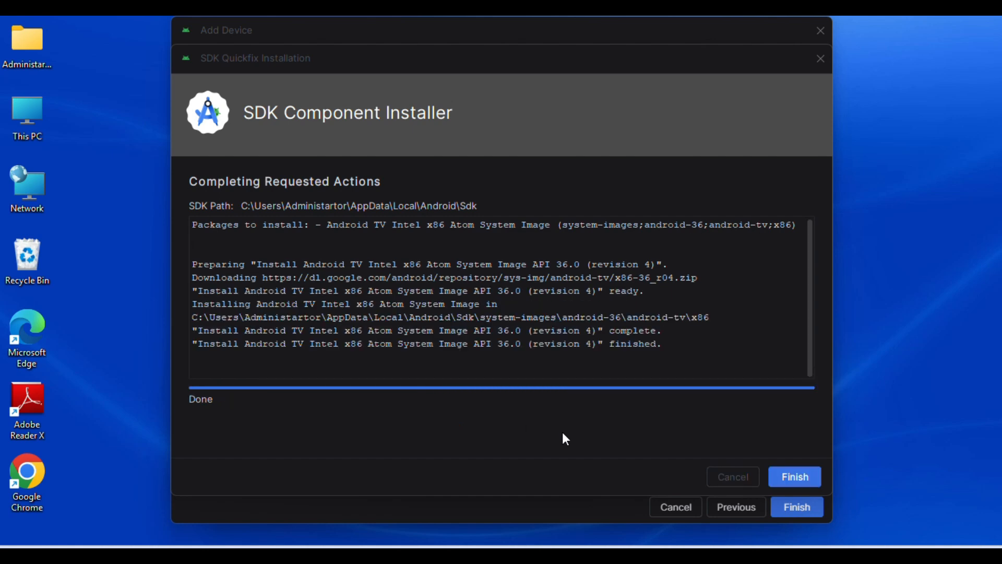
pyautogui.click(795, 477)
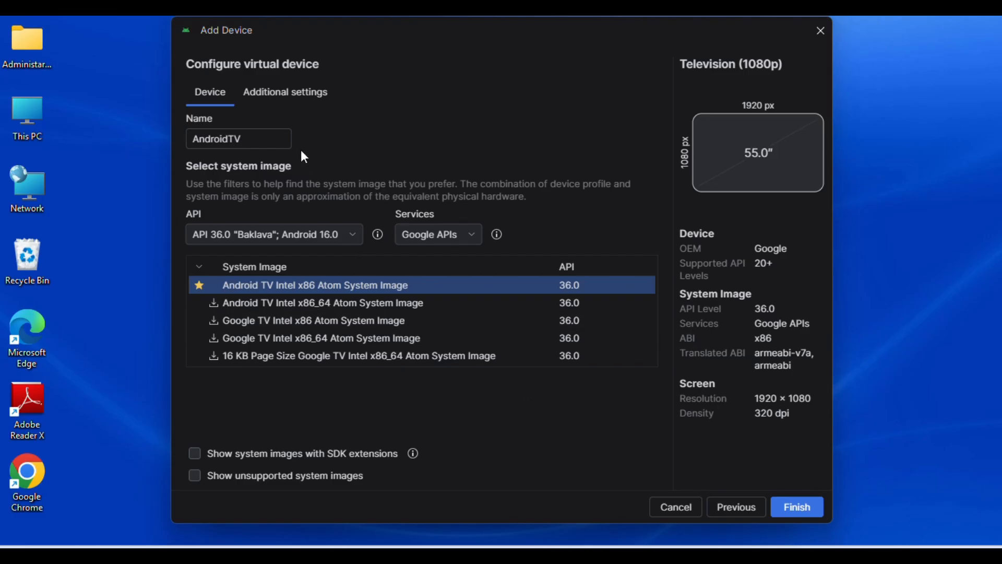
# Step: In the device's additional settings, set the default boot to Cold and the internal storage to 10 GB
pyautogui.click(295, 90)
pyautogui.click(272, 265)
pyautogui.click(272, 267)
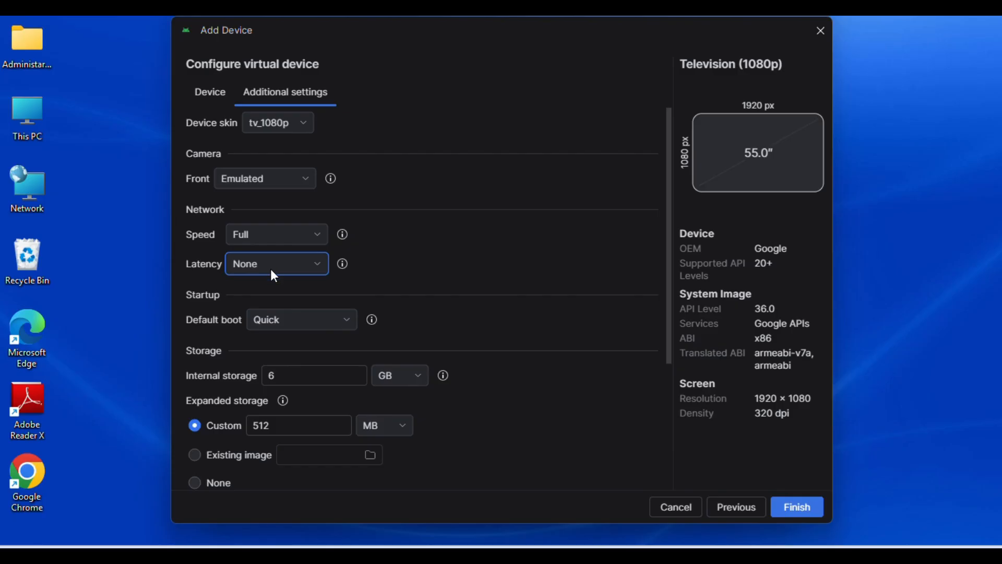
pyautogui.click(273, 321)
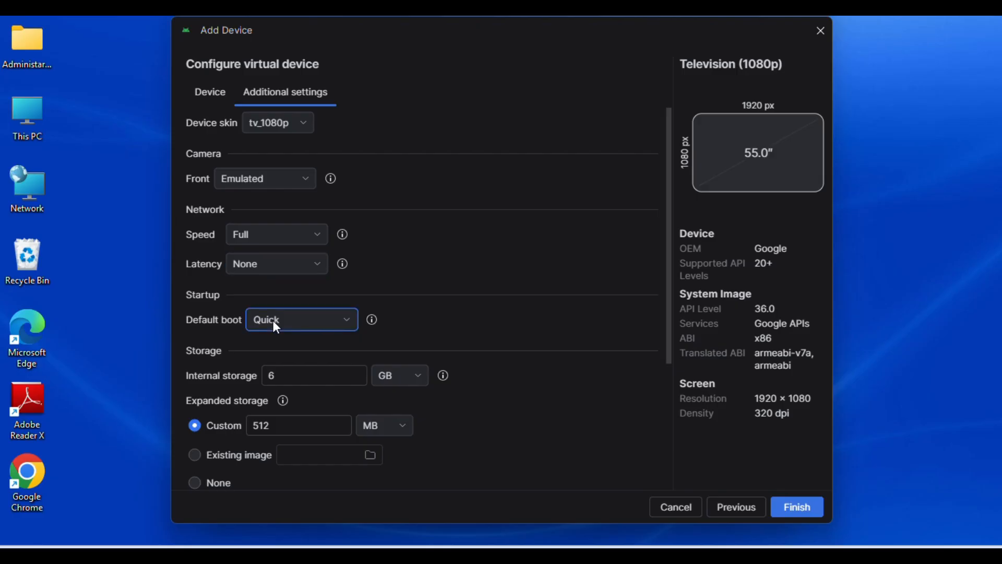
pyautogui.click(272, 321)
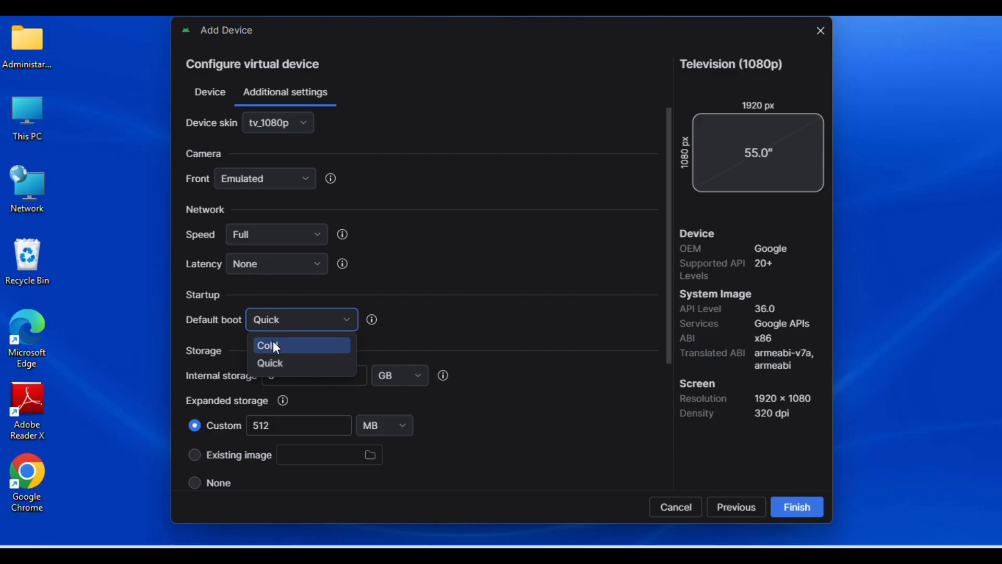
pyautogui.click(275, 346)
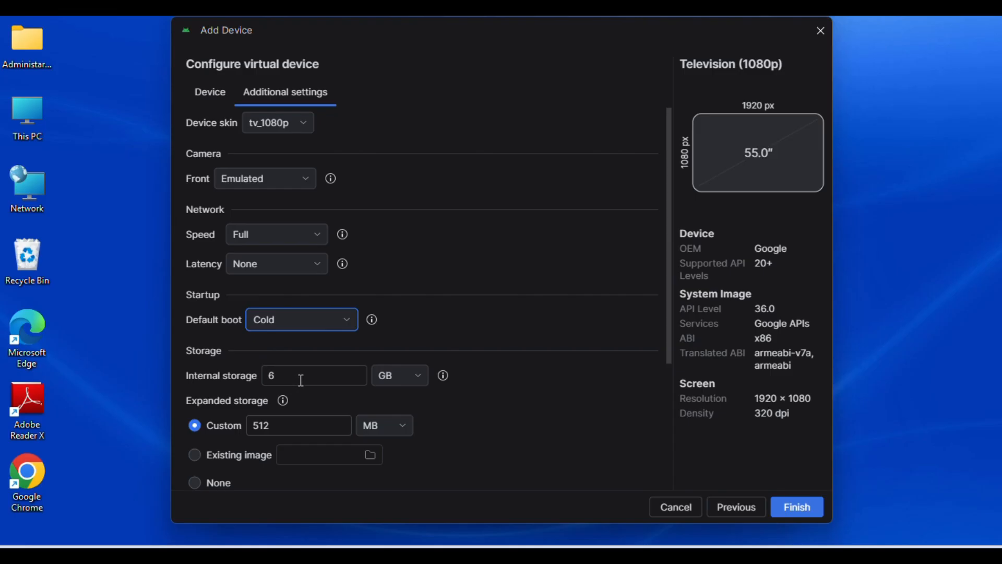
pyautogui.click(320, 372)
pyautogui.doubleClick(271, 373)
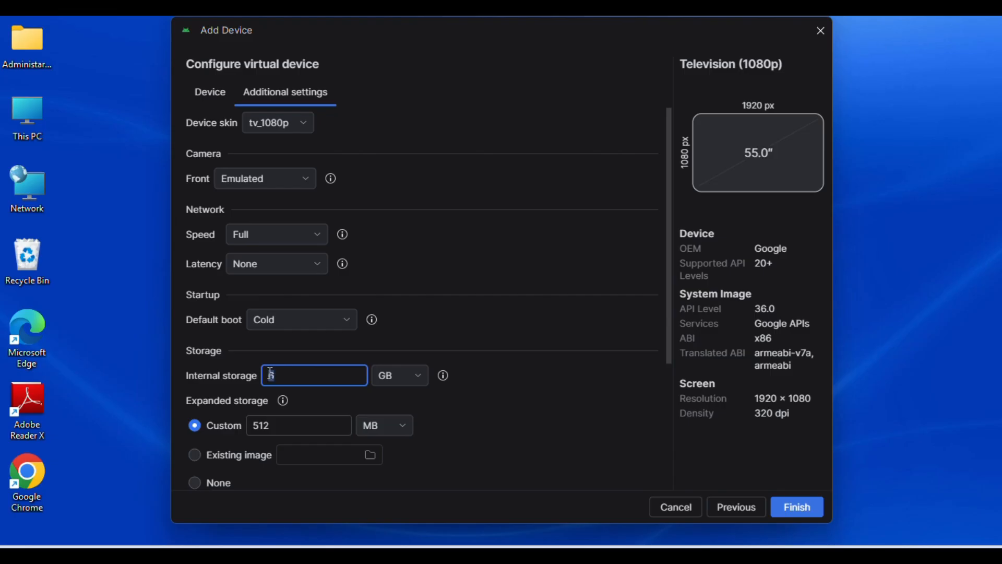
pyautogui.write('10')
# Step: Keep 4 CPU cores, set the RAM to 4 GB and finish creating the virtual device
pyautogui.scroll(-3, 293, 430)
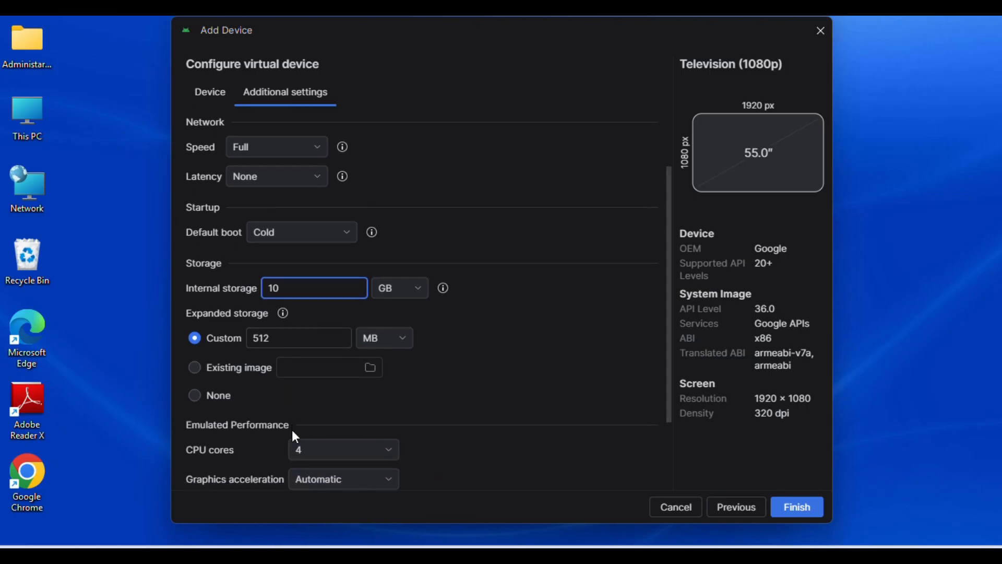
pyautogui.scroll(-1, 293, 431)
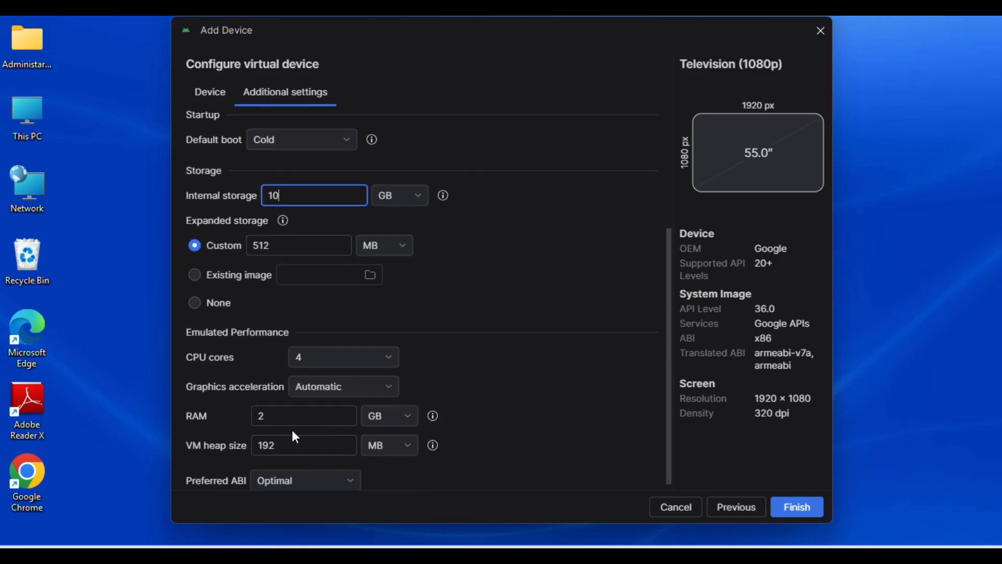
pyautogui.click(390, 355)
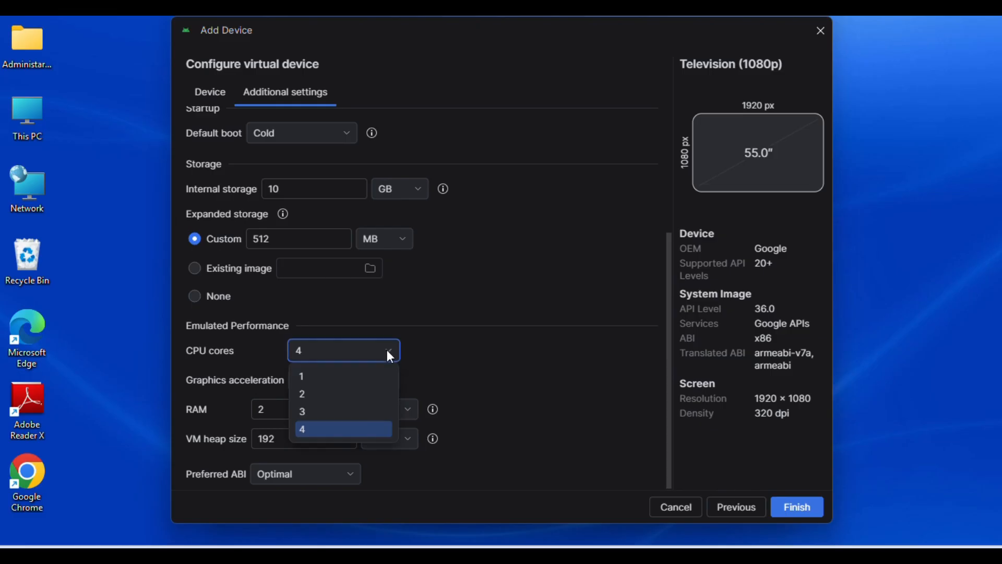
pyautogui.click(390, 356)
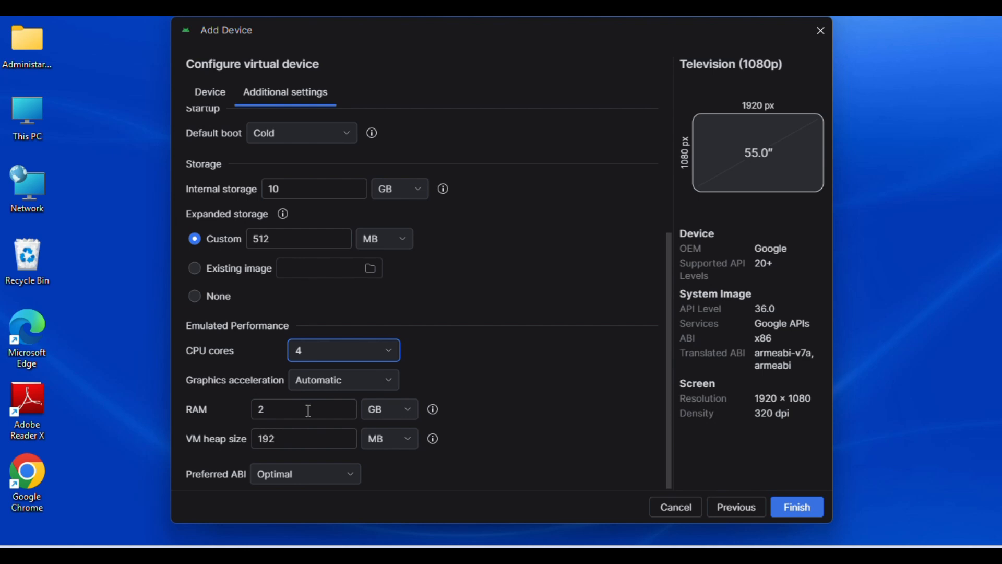
pyautogui.click(261, 410)
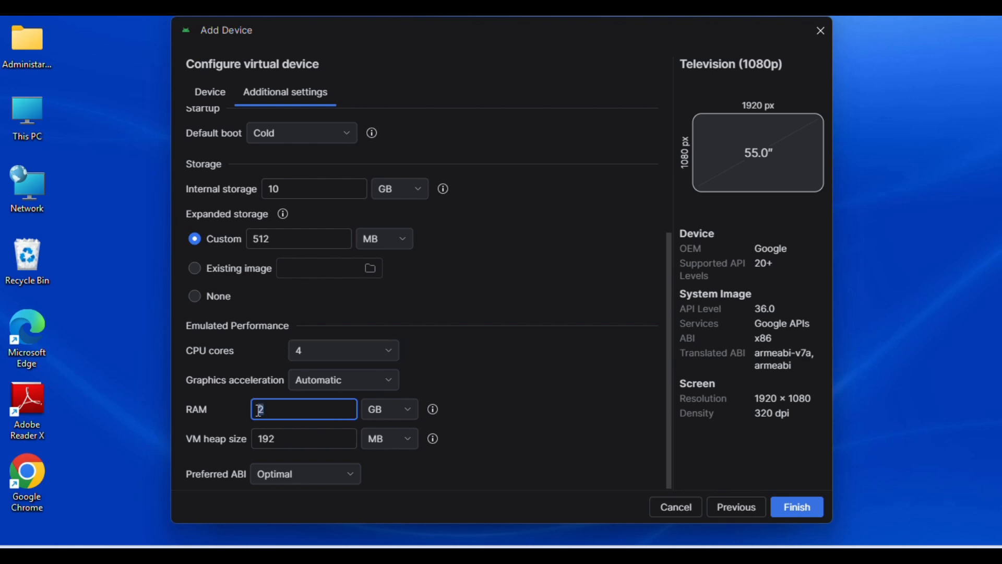
pyautogui.write('4')
pyautogui.scroll(1, 394, 353)
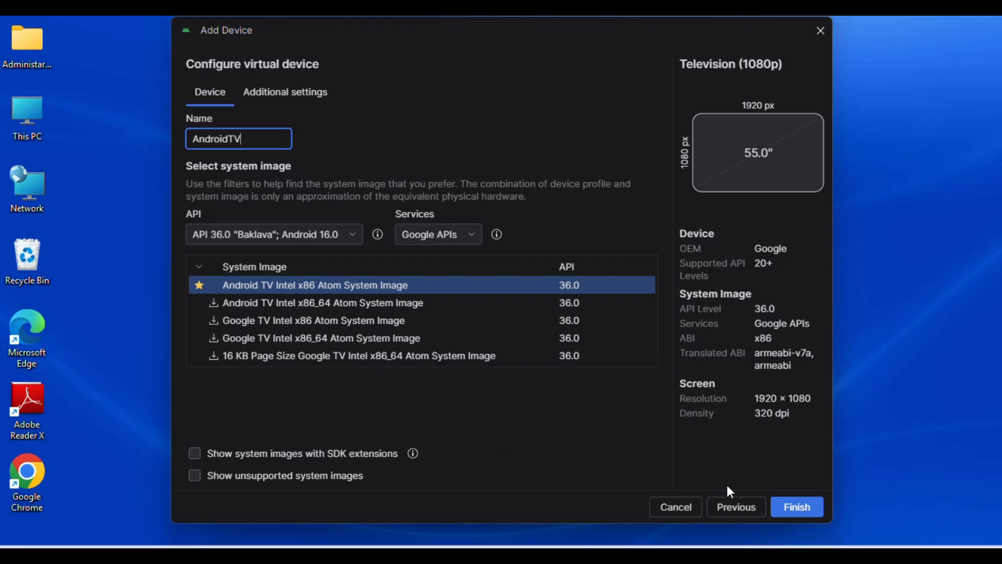
pyautogui.click(803, 508)
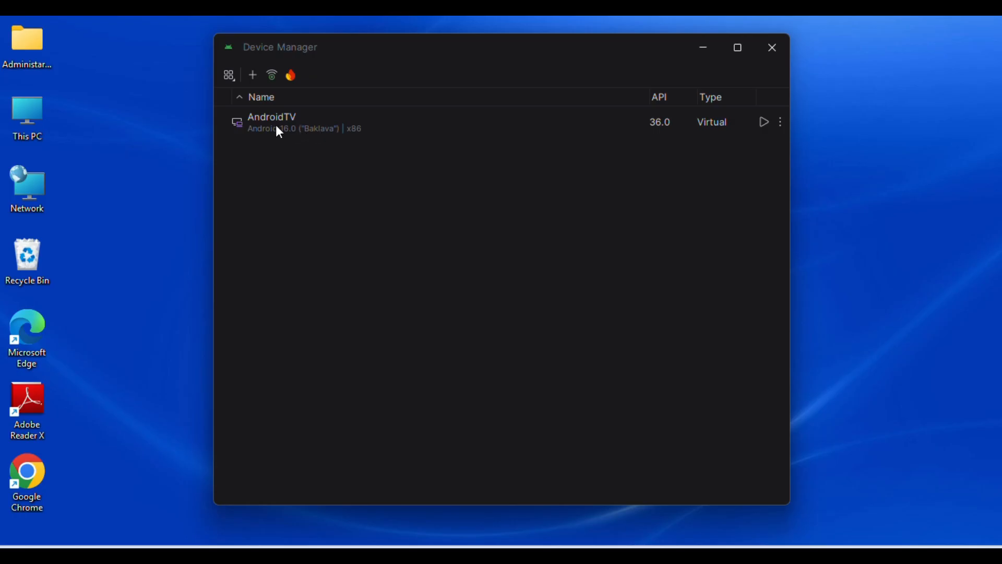
# Step: Start the AndroidTV virtual device and minimise the Device Manager
pyautogui.click(763, 122)
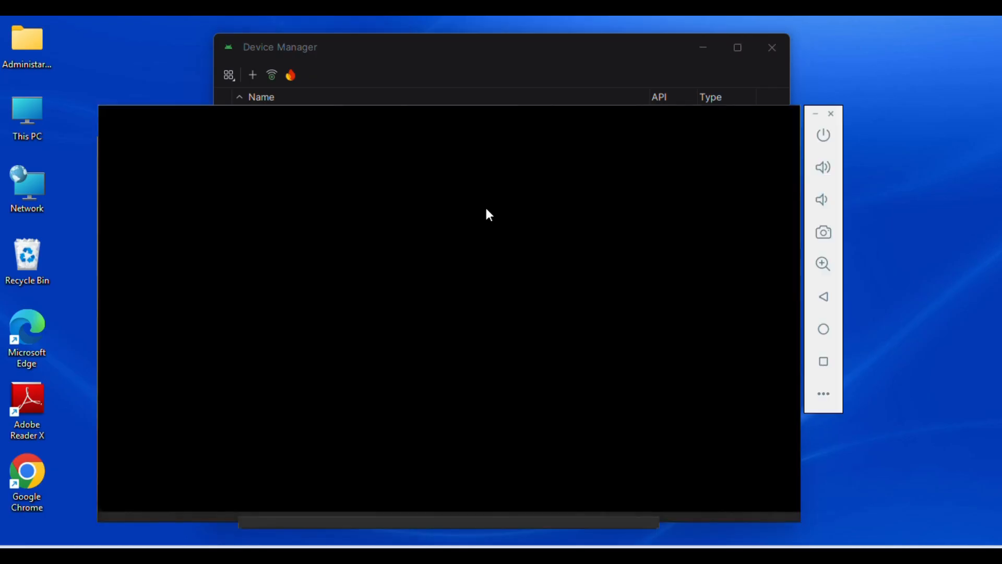
pyautogui.click(704, 48)
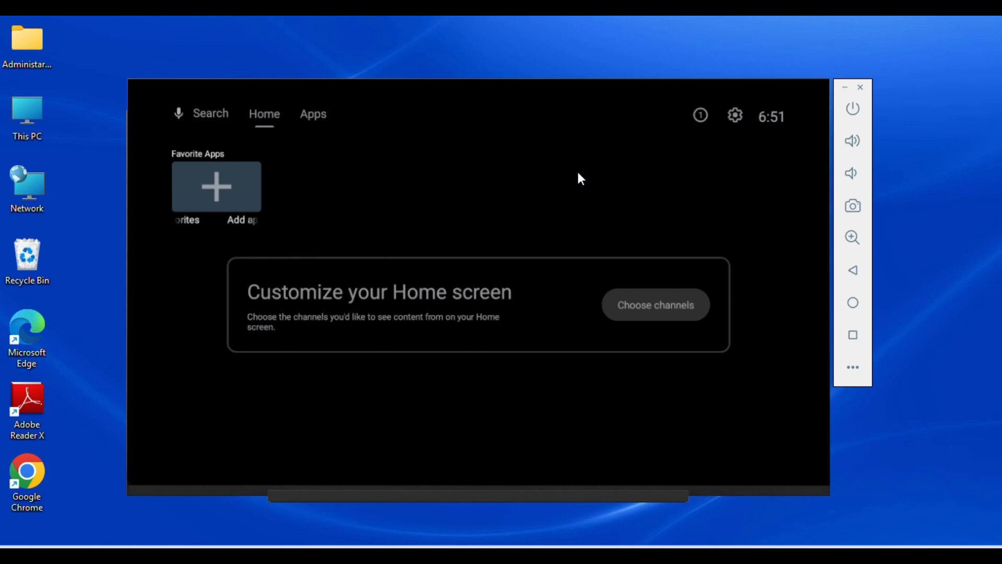
# Step: Examine the emulated TV's installed apps, the Featured by Google Play row and the content of the Vidio TV app
pyautogui.click(315, 113)
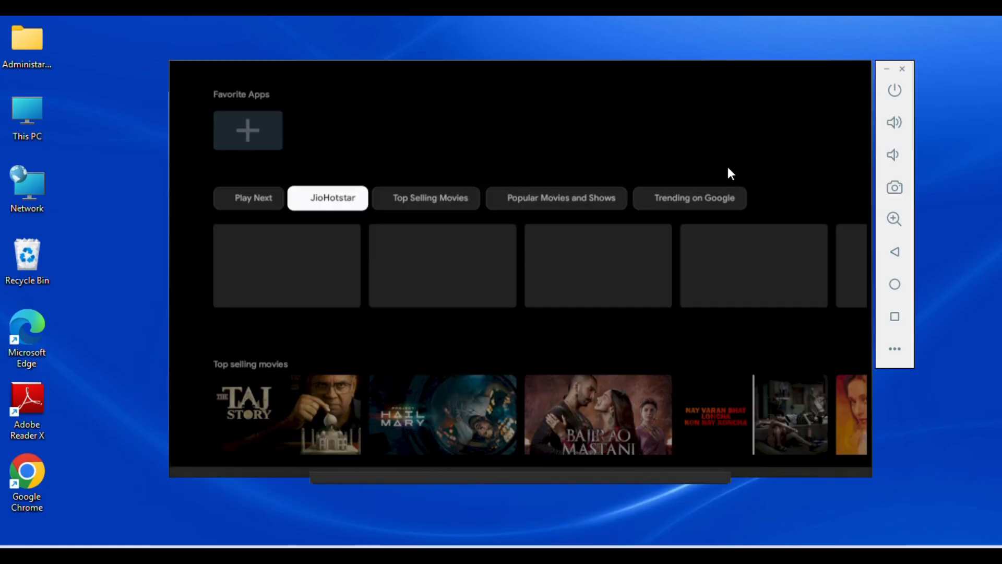
pyautogui.press('Down')
pyautogui.press('Down')
pyautogui.press('Down')
pyautogui.press('Down')
pyautogui.press('Down')
pyautogui.press('Down')
pyautogui.press('Up')
pyautogui.press('Right')
pyautogui.press('Right')
pyautogui.press('Right')
pyautogui.press('Right')
pyautogui.press('Right')
pyautogui.press('Right')
pyautogui.press('Right')
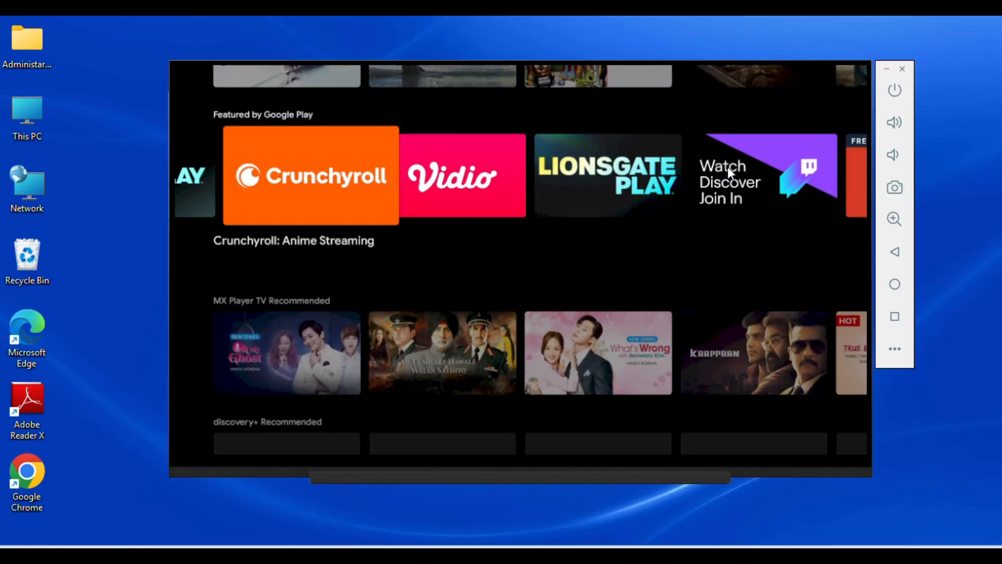
pyautogui.press('Down')
pyautogui.press('Down')
pyautogui.press('Down')
pyautogui.press('Down')
pyautogui.press('Down')
pyautogui.press('Down')
pyautogui.press('Down')
pyautogui.press('Down')
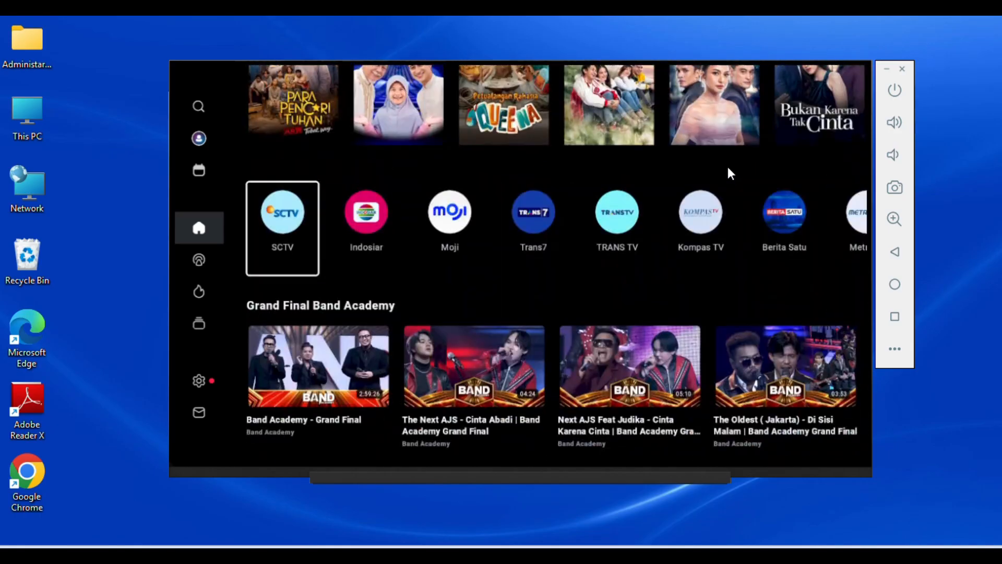
pyautogui.press('Down')
pyautogui.press('Down')
pyautogui.press('Down')
# Step: Return from Vidio TV to the launcher and look through its Shop and neighbouring pages
pyautogui.click(898, 252)
pyautogui.click(898, 252)
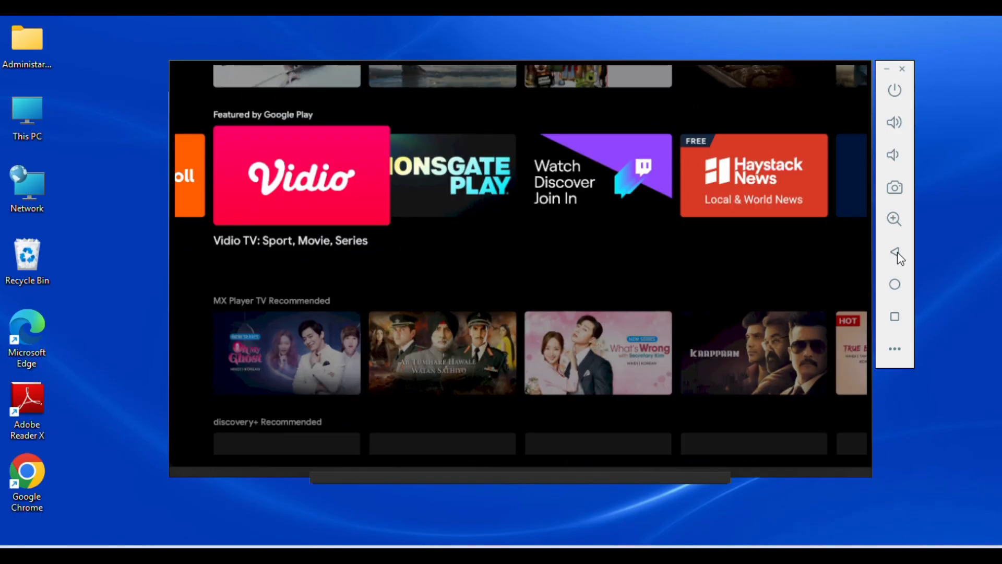
pyautogui.press('Up')
pyautogui.click(897, 251)
pyautogui.press('Right')
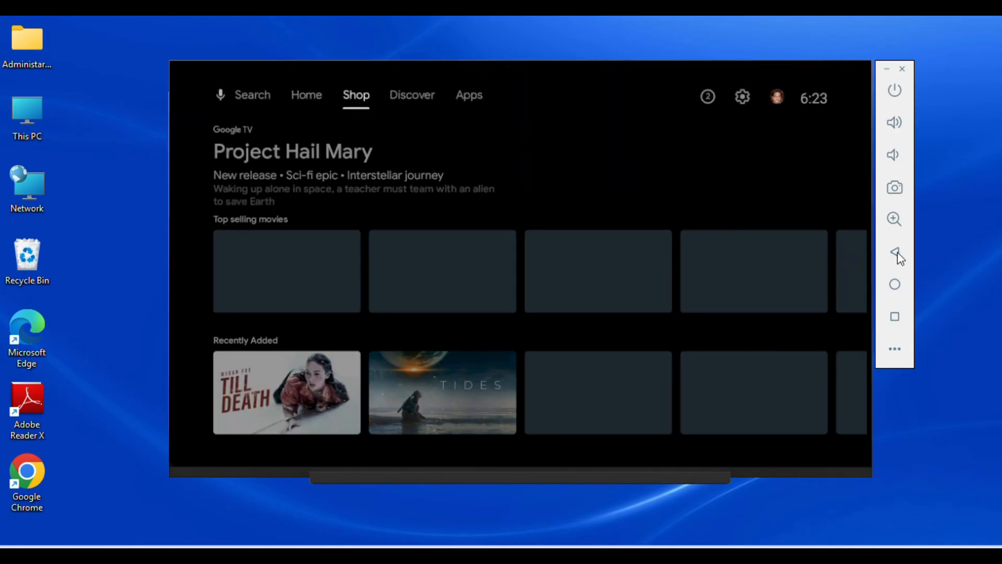
pyautogui.press('Right')
pyautogui.press('Right')
pyautogui.press('Down')
pyautogui.press('Down')
pyautogui.press('Down')
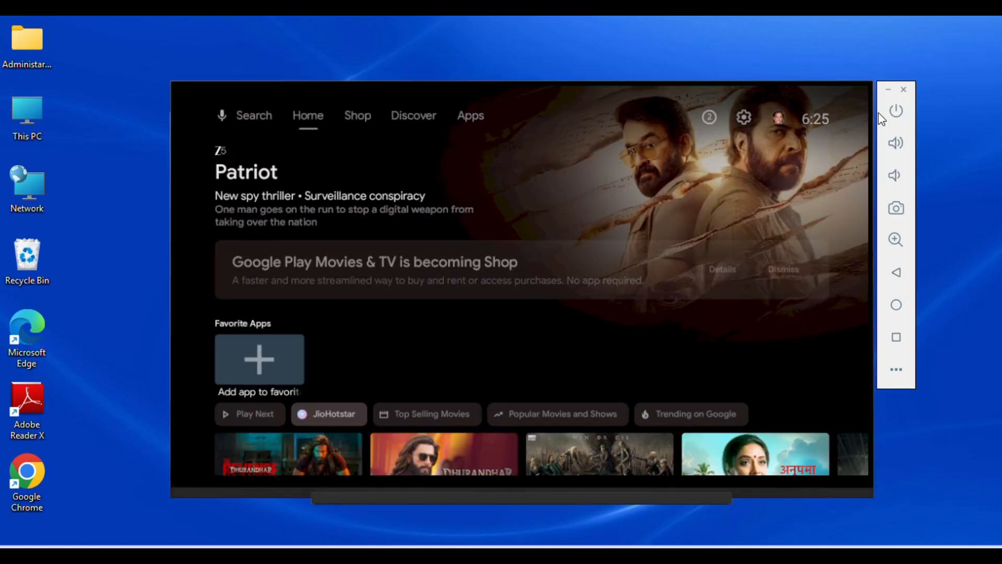
# Step: Test the emulated TV's power control and minimise the emulator window
pyautogui.click(901, 110)
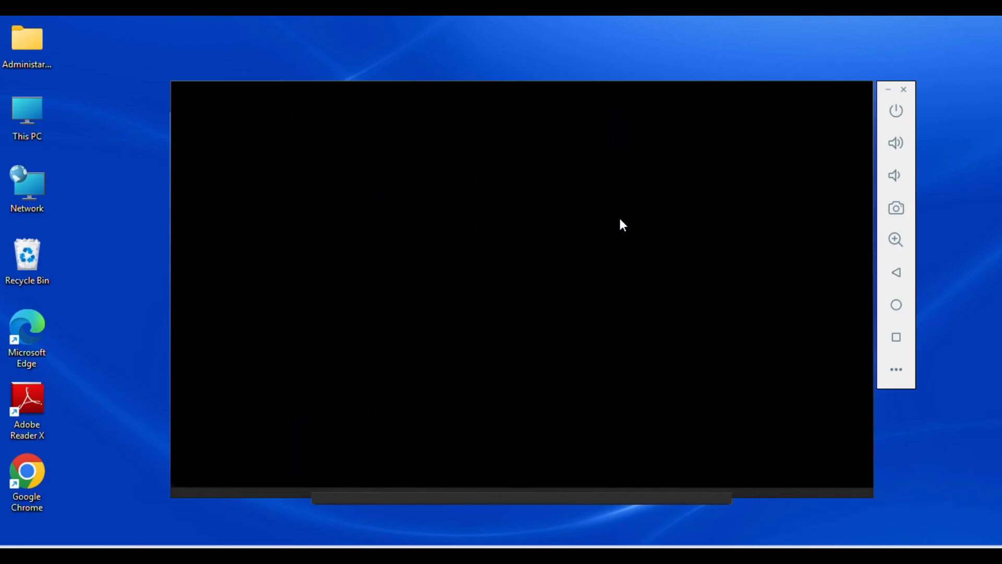
pyautogui.click(897, 110)
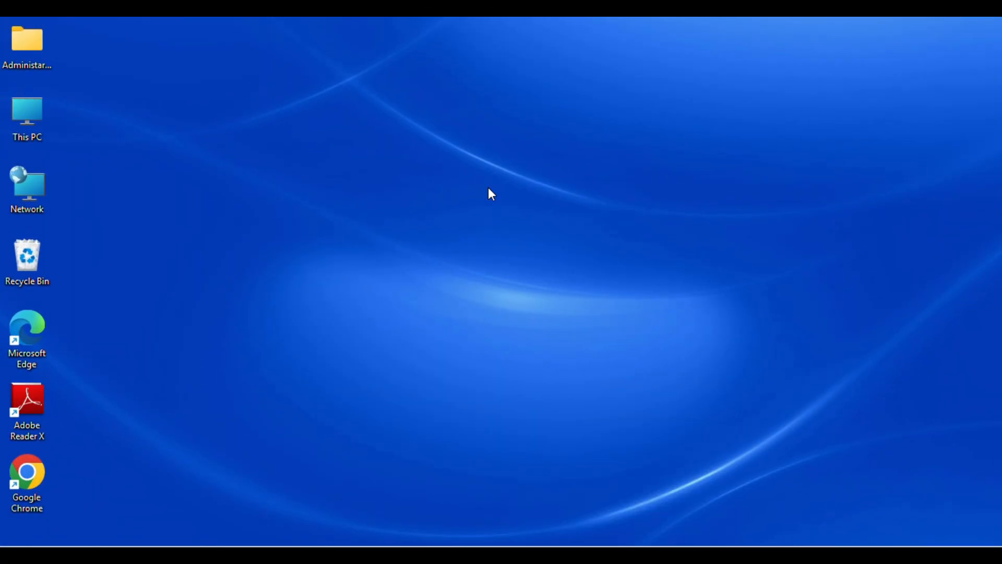
pyautogui.click(670, 554)
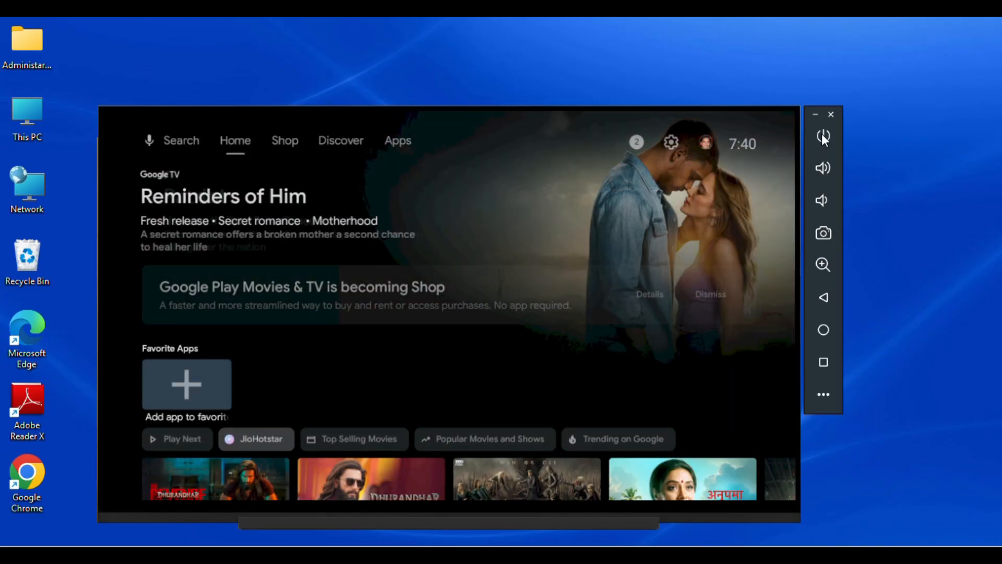
pyautogui.click(824, 137)
pyautogui.click(816, 115)
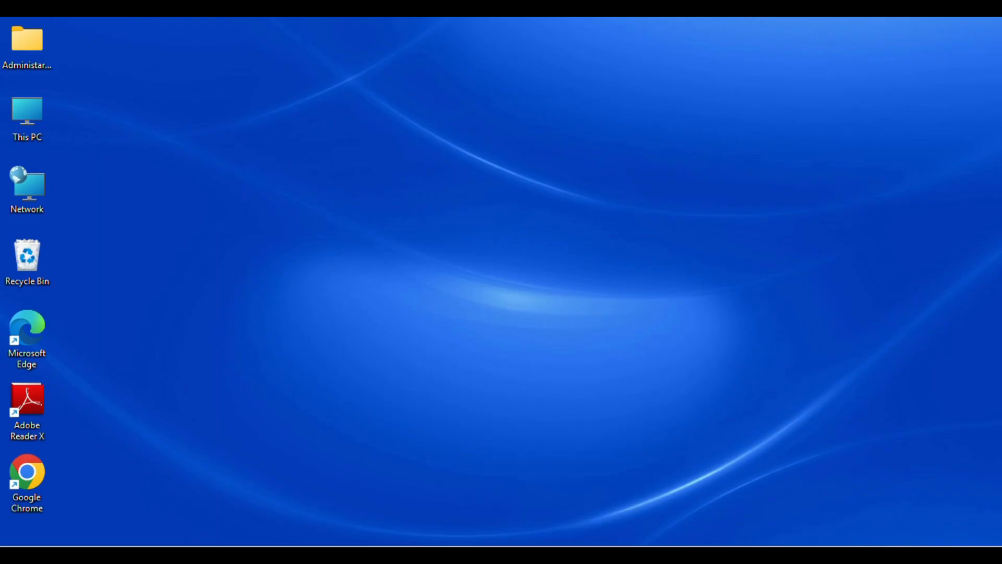
# Step: Switch to Google Chrome and search Google for "Auto Hotkey"
pyautogui.click(562, 555)
pyautogui.click(401, 292)
pyautogui.write('Auto')
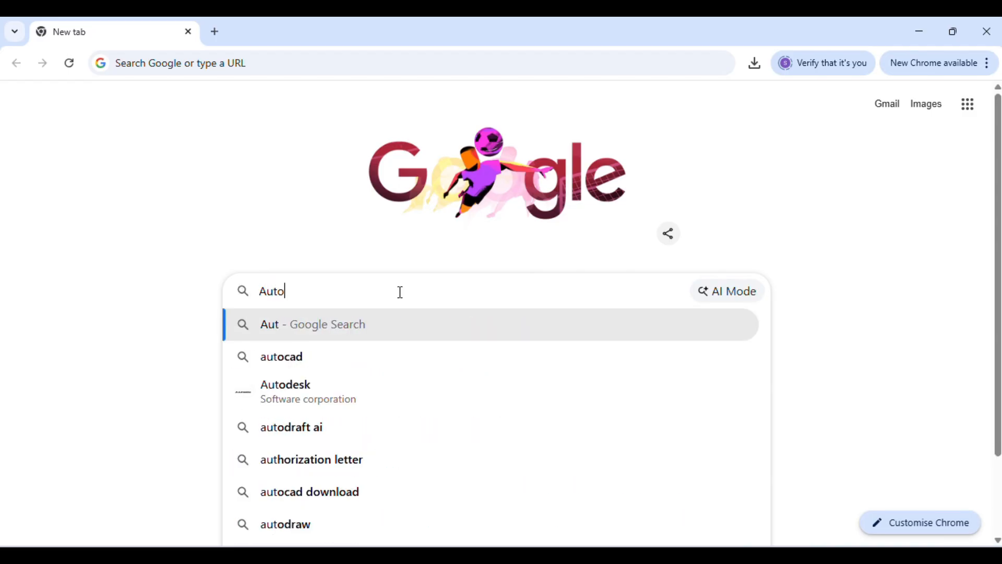
pyautogui.write(' Hot')
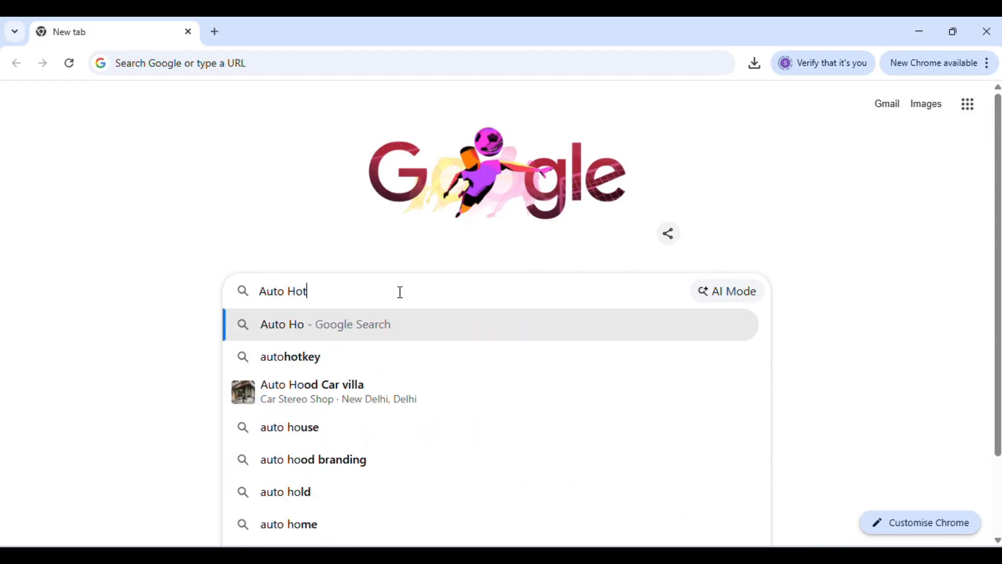
pyautogui.write('key')
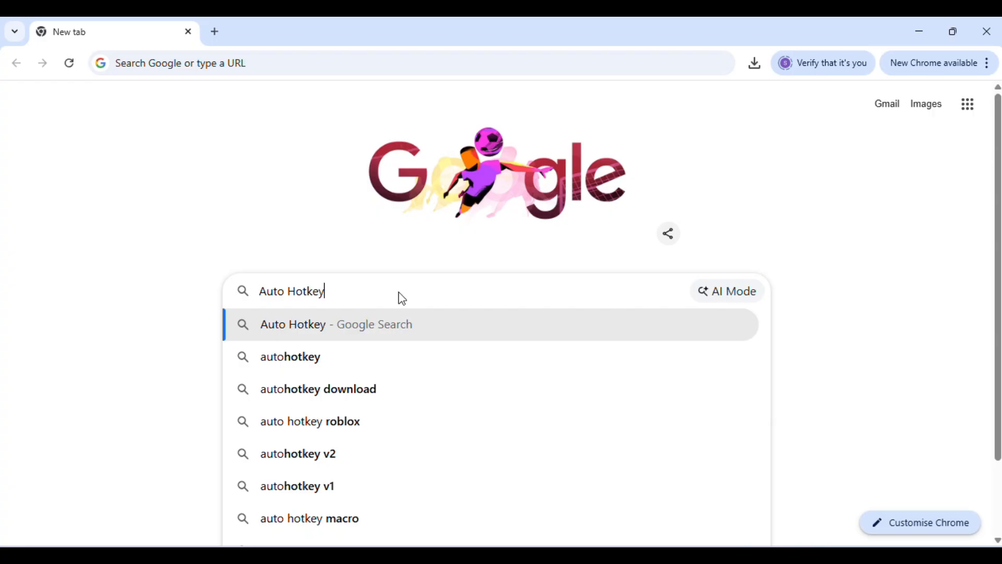
pyautogui.press('Return')
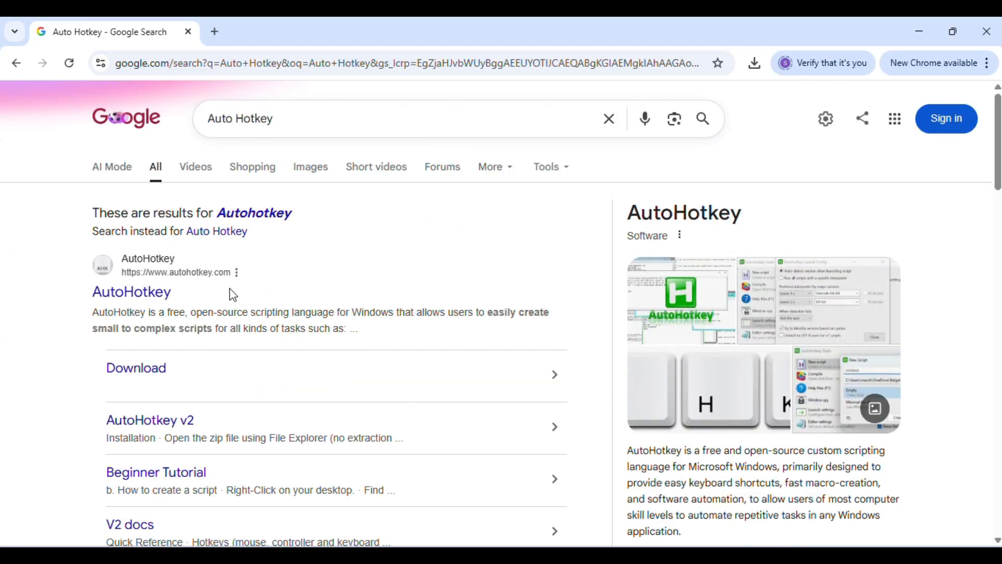
# Step: Open the AutoHotkey website from the search results and download AutoHotkey v2.0
pyautogui.click(134, 303)
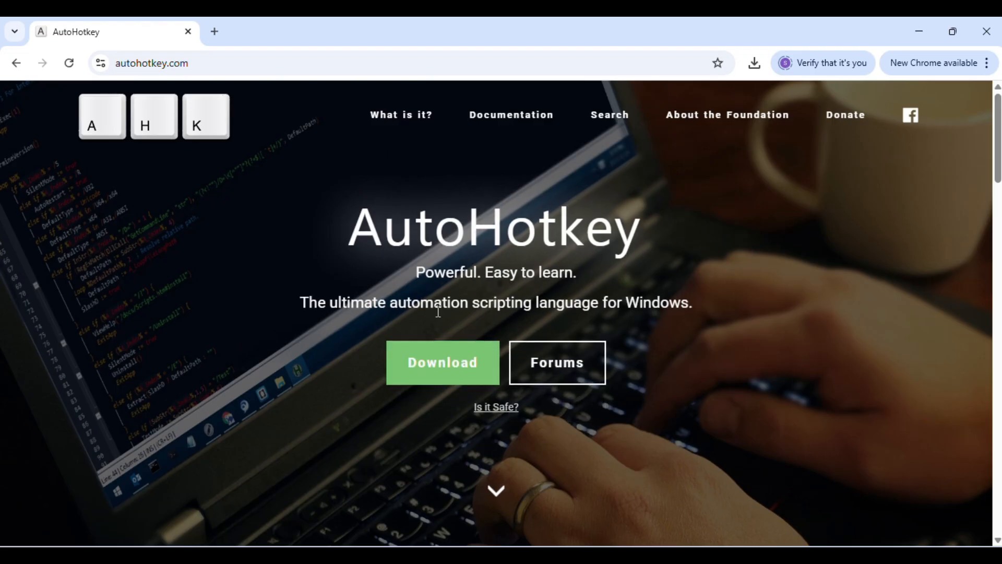
pyautogui.click(436, 368)
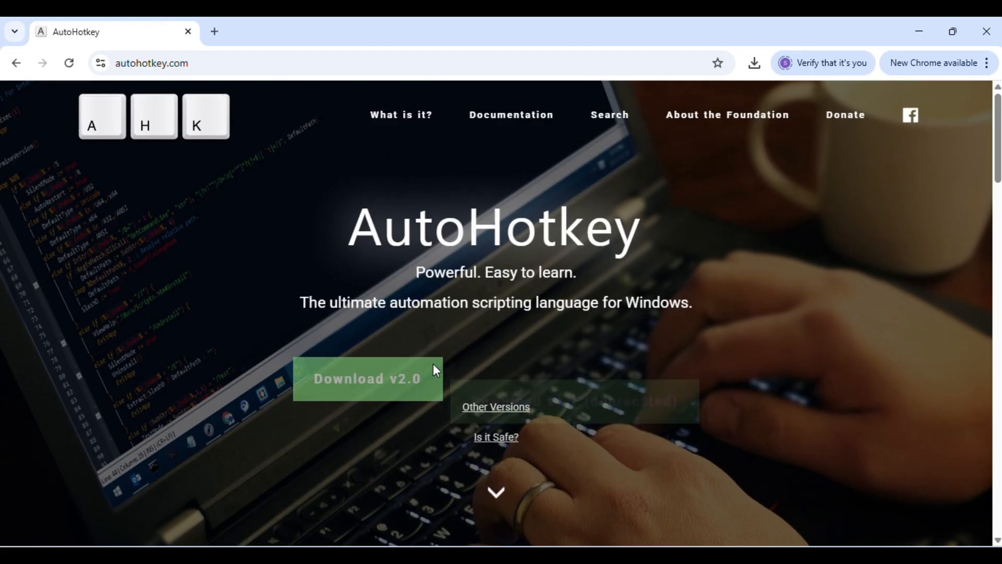
pyautogui.click(387, 366)
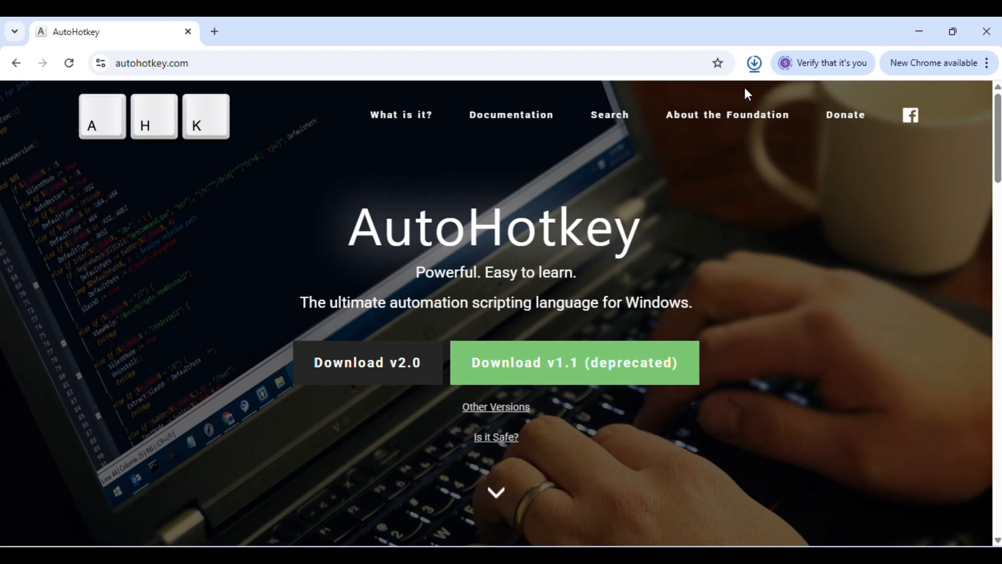
# Step: Run the downloaded AutoHotkey_2.0.26_setup file and install AutoHotkey for all users in C:\Program Files\AutoHotkey
pyautogui.click(715, 100)
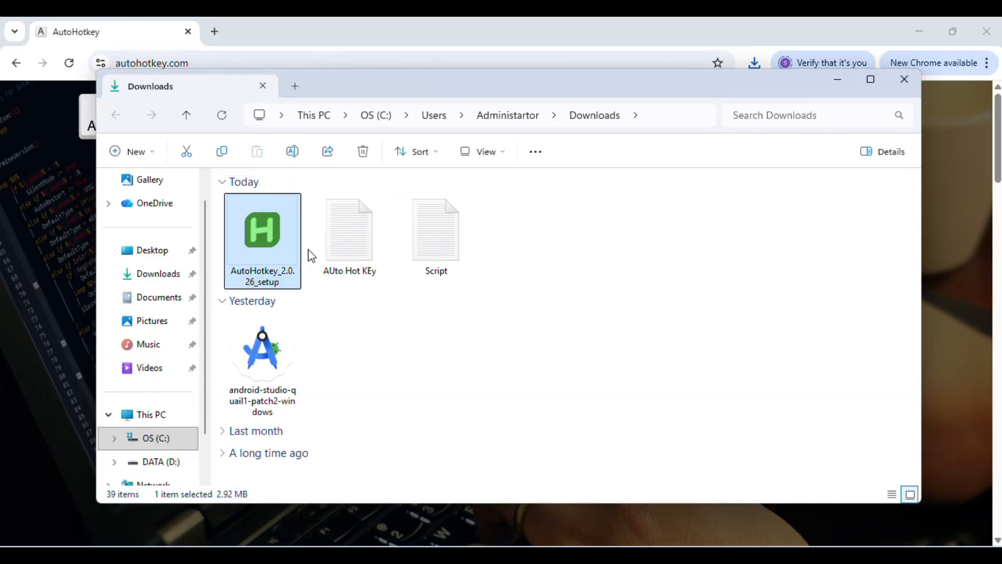
pyautogui.doubleClick(279, 249)
pyautogui.click(837, 82)
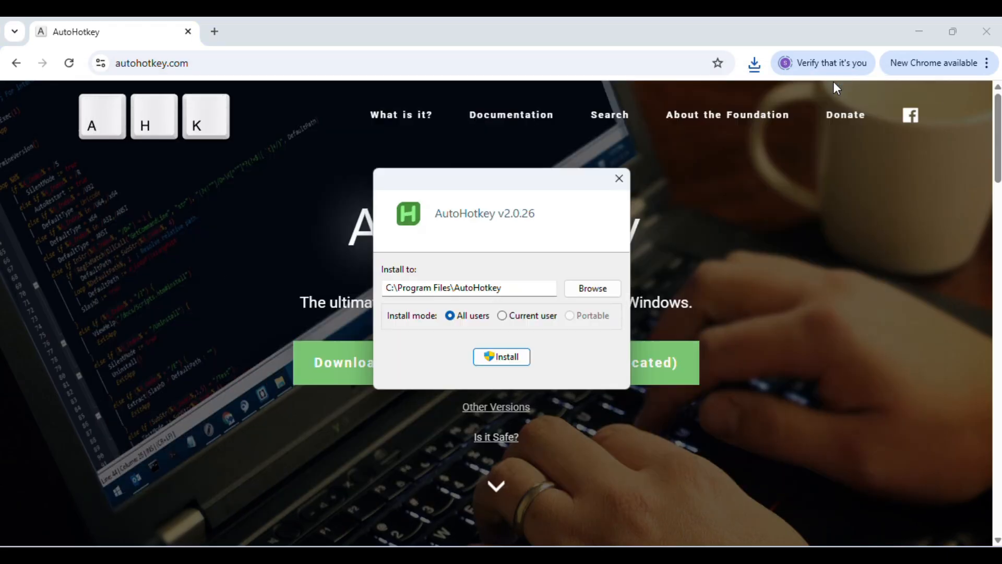
pyautogui.click(918, 32)
pyautogui.click(502, 358)
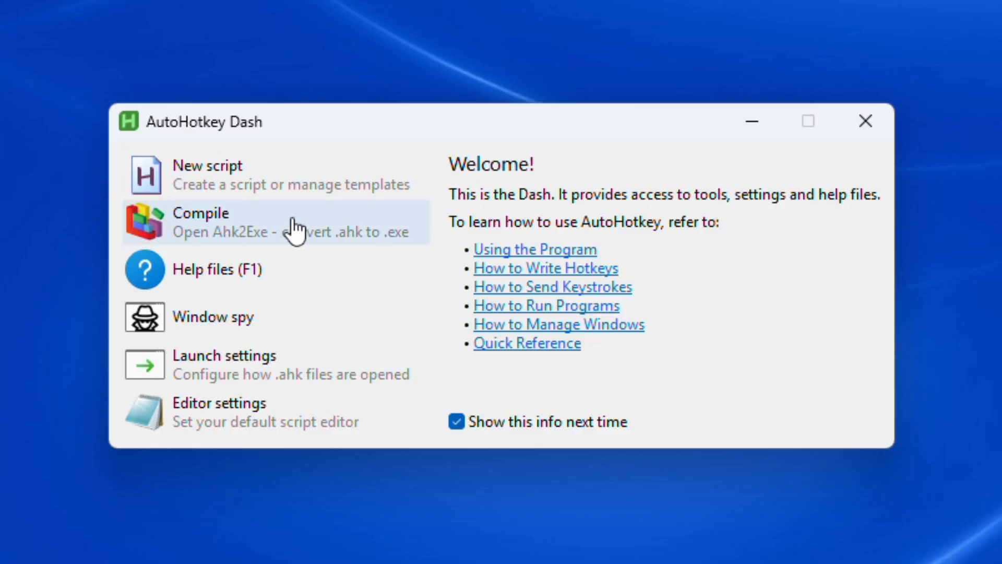
# Step: Create a new script named AndroidTV from the Empty template in AutoHotkey Dash
pyautogui.click(237, 181)
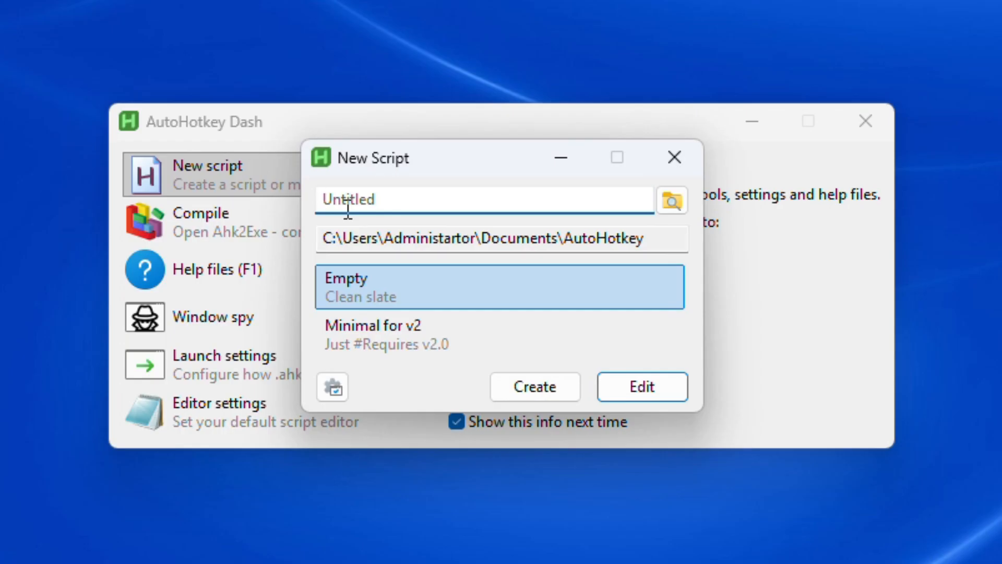
pyautogui.write('AndroidTV')
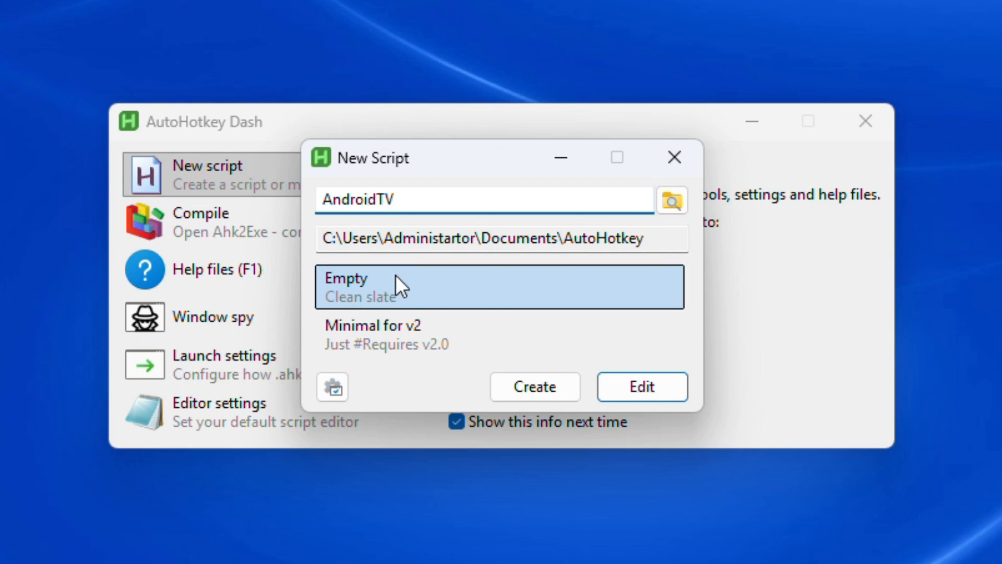
pyautogui.click(531, 391)
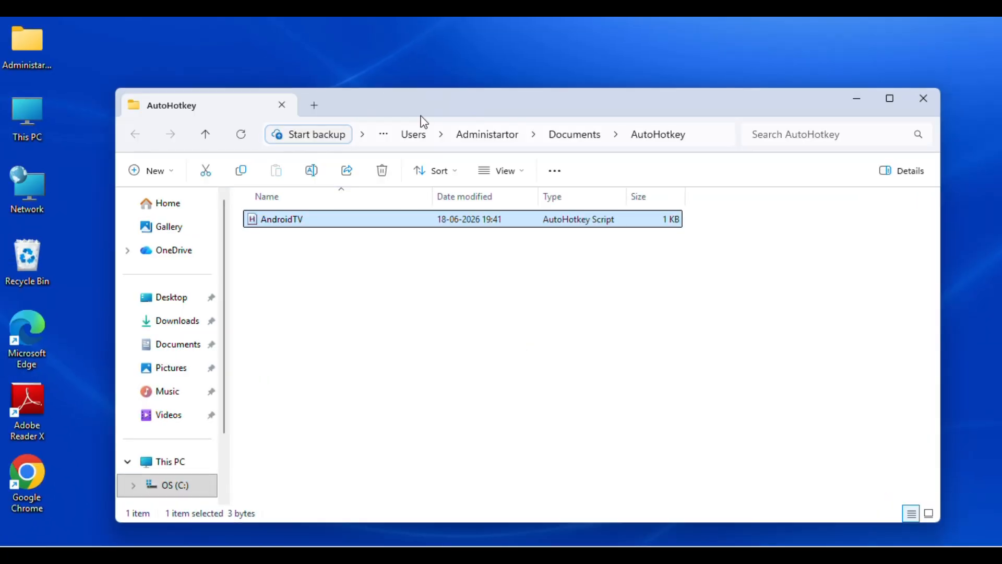
# Step: Put a copy of the AndroidTV script on the desktop, clear of the other icons, and minimise the open windows
pyautogui.click(418, 43)
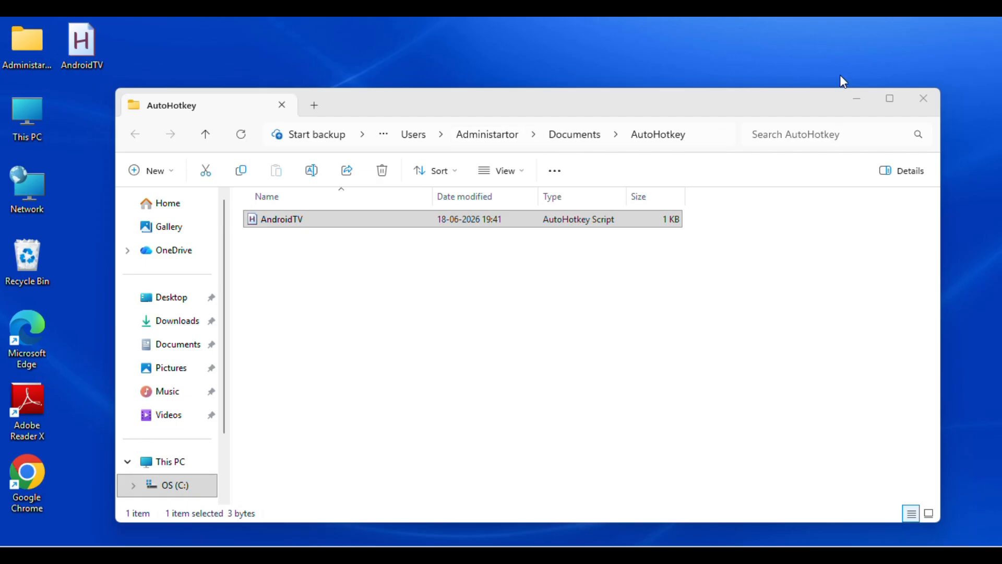
pyautogui.click(857, 98)
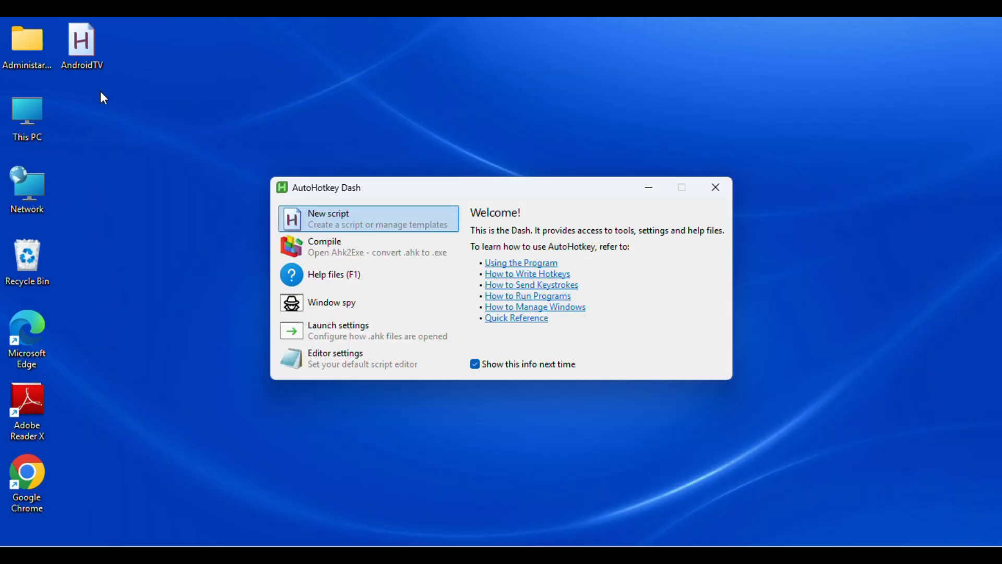
pyautogui.moveTo(86, 54); pyautogui.dragTo(141, 125)
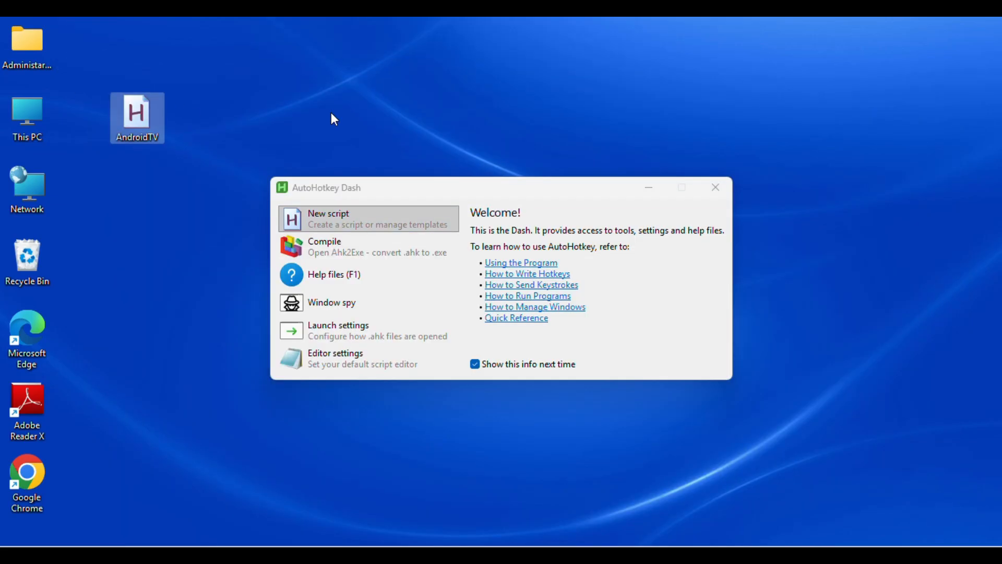
pyautogui.click(649, 187)
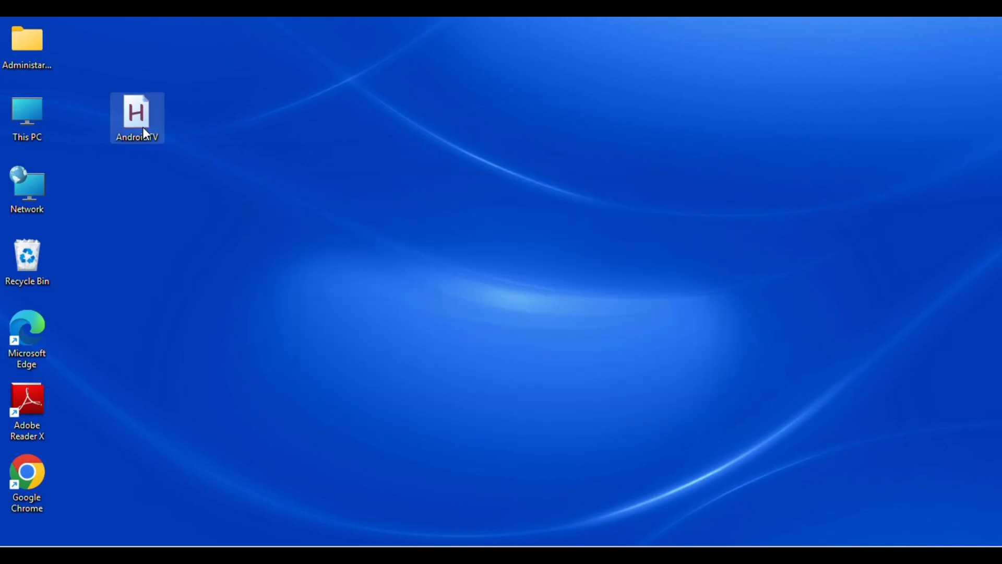
# Step: Open the desktop AndroidTV script in Notepad, then empty and close the other unsaved document
pyautogui.rightClick(145, 134)
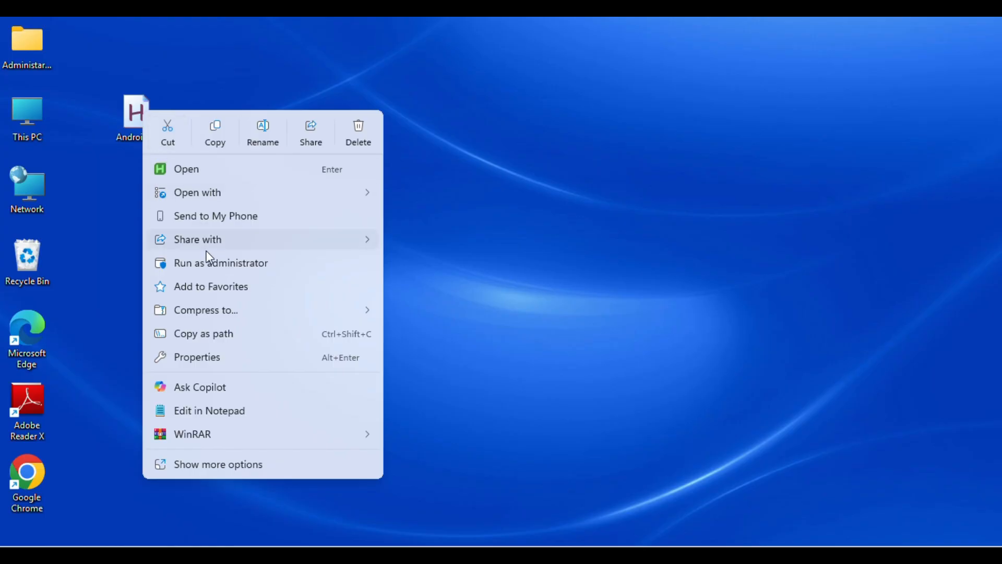
pyautogui.click(229, 414)
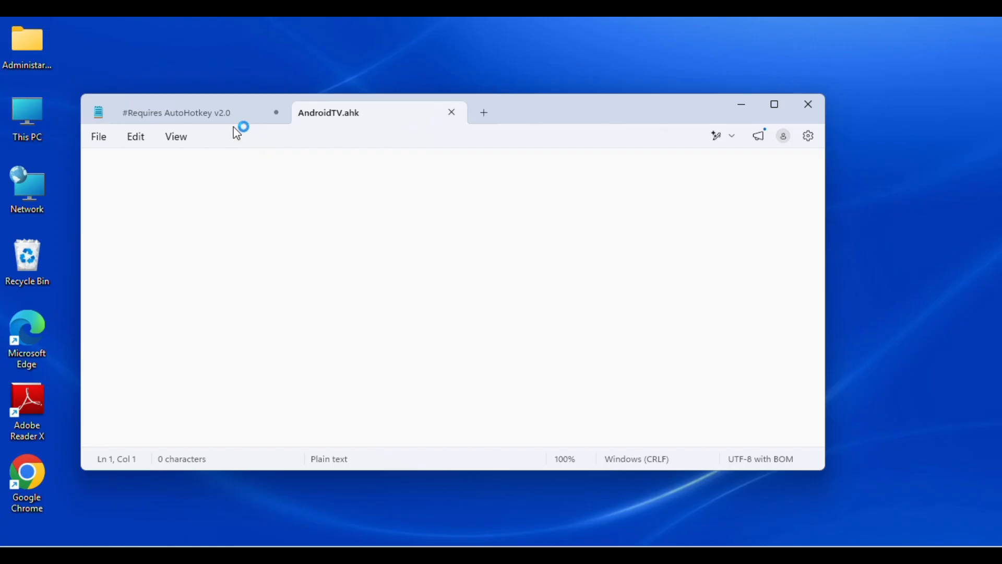
pyautogui.click(215, 109)
pyautogui.moveTo(95, 166); pyautogui.dragTo(496, 488)
pyautogui.press('BackSpace')
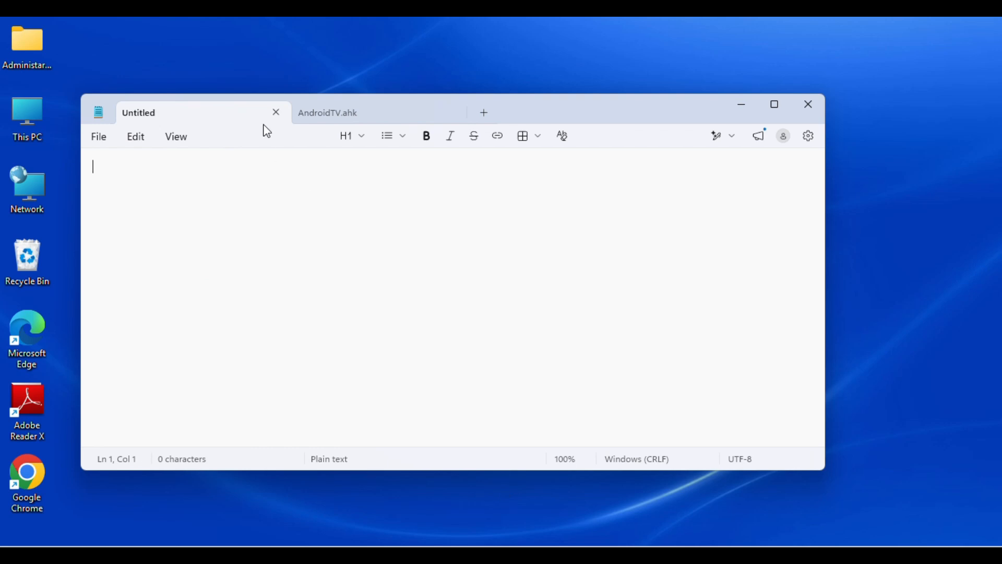
pyautogui.click(276, 112)
# Step: Paste the prepared emulator launch code into AndroidTV.ahk and return to its beginning
pyautogui.hotkey('ctrl', 'v')
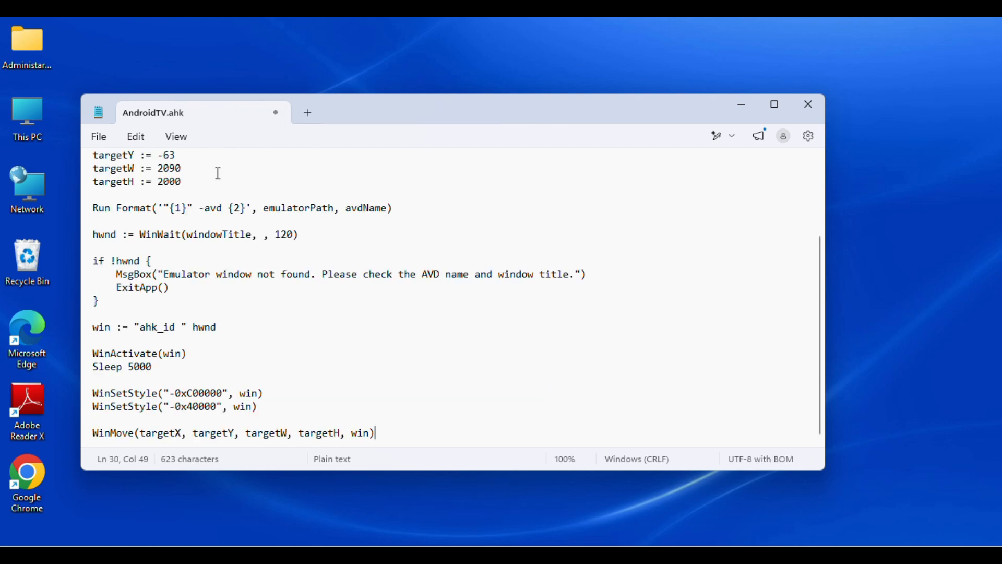
pyautogui.scroll(1, 345, 240)
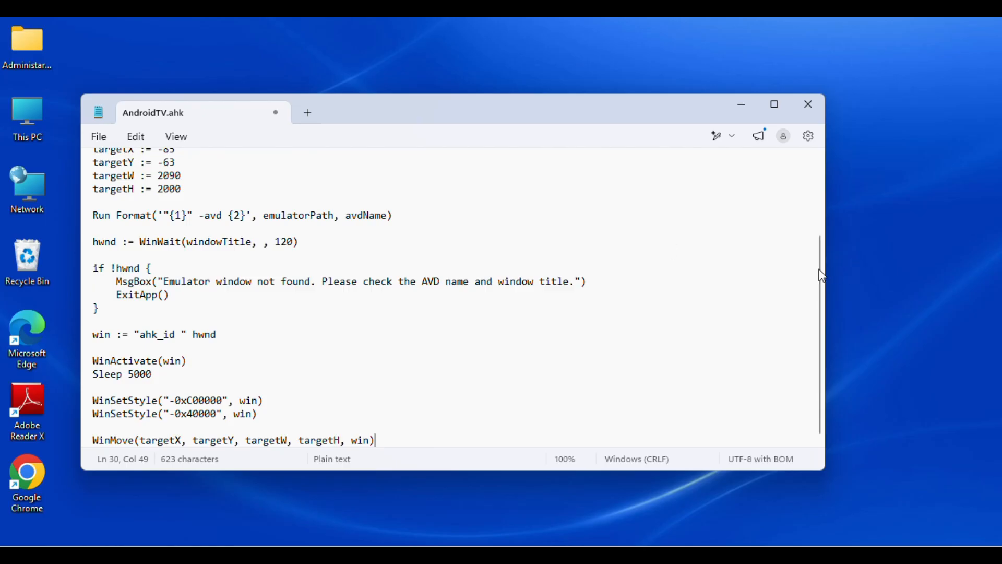
pyautogui.moveTo(822, 275); pyautogui.dragTo(818, 199)
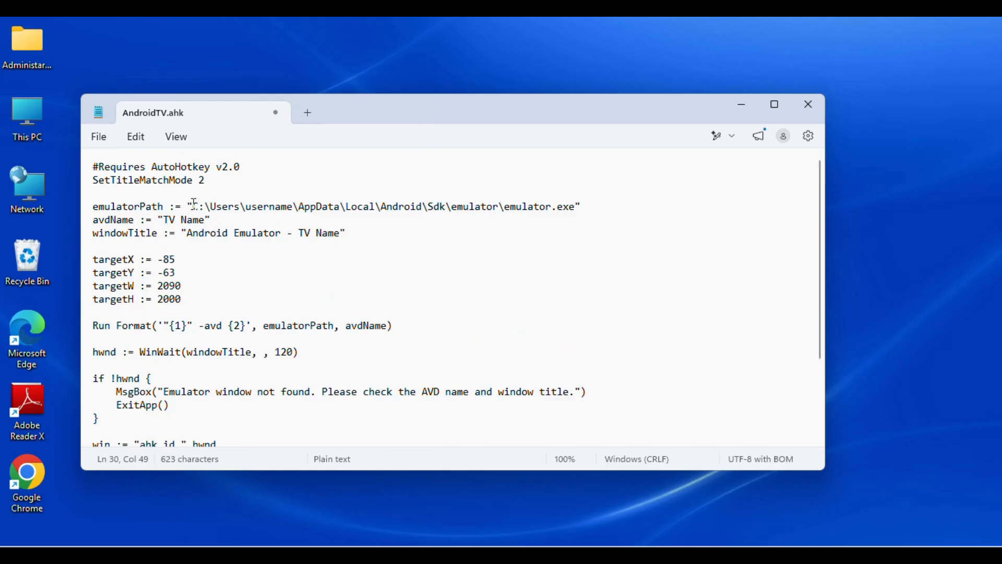
# Step: Select the emulatorPath placeholder up to .exe, then open the Android\Sdk\emulator folder under %localappdata%
pyautogui.moveTo(193, 206); pyautogui.dragTo(555, 207)
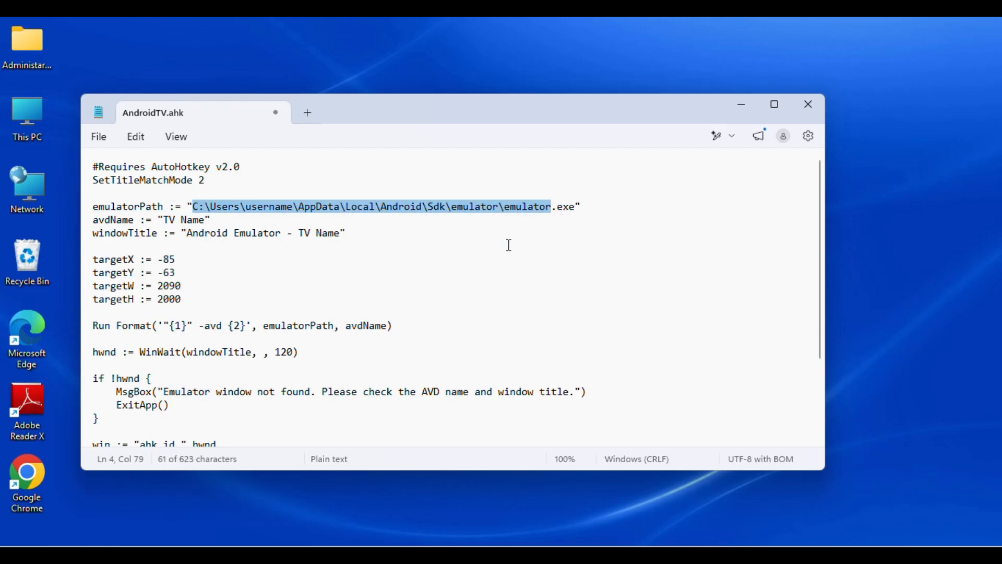
pyautogui.press('super+r')
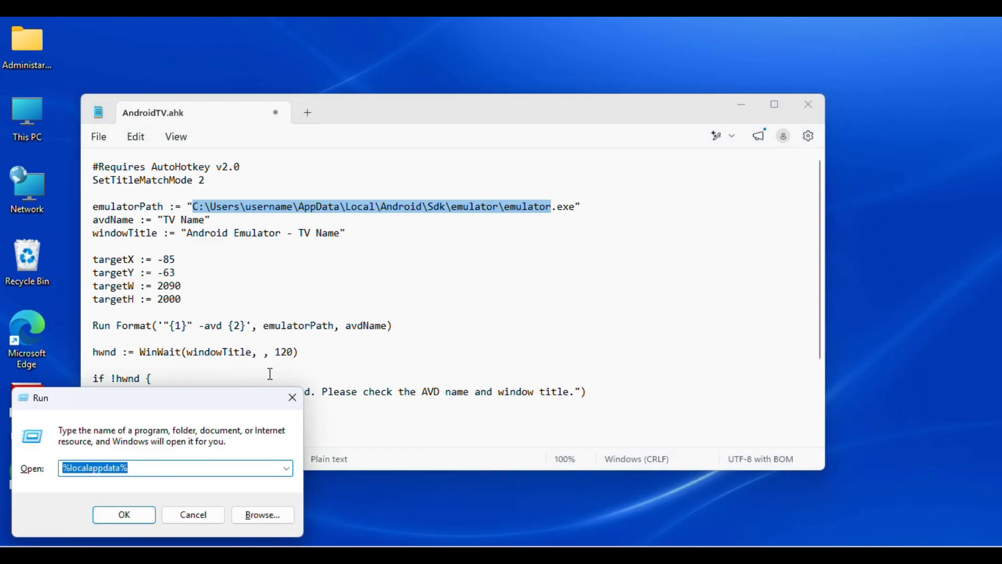
pyautogui.moveTo(236, 396); pyautogui.dragTo(614, 217)
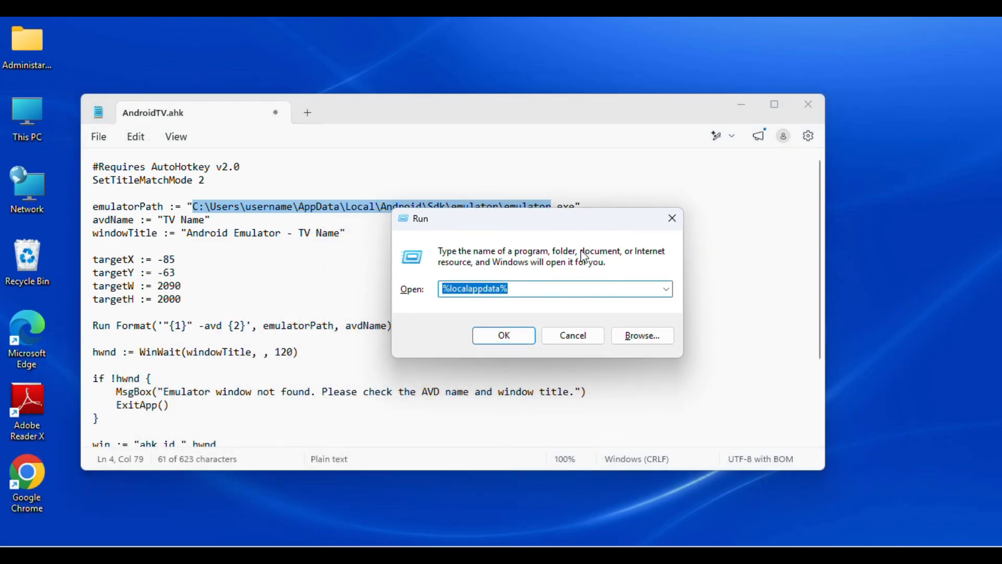
pyautogui.click(520, 340)
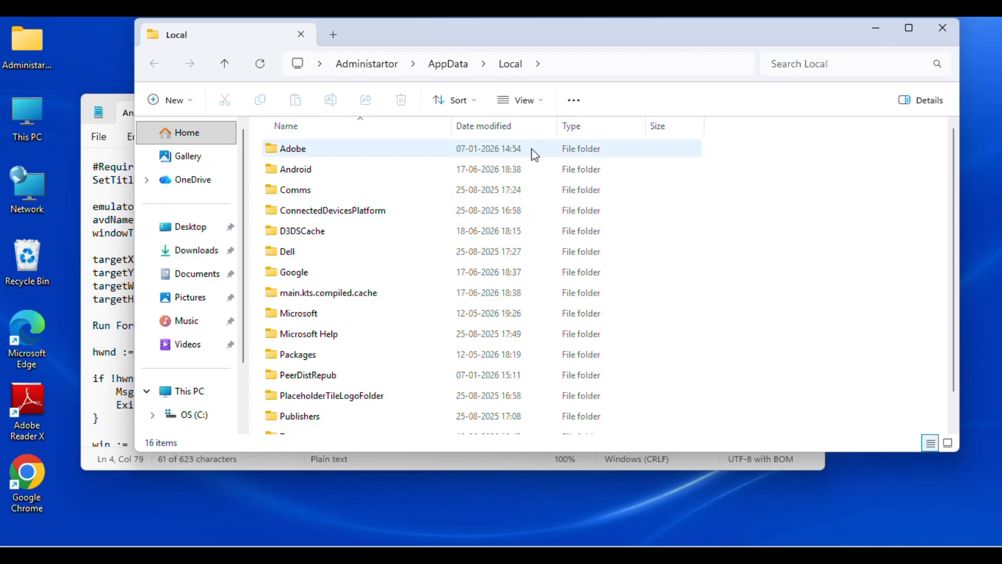
pyautogui.doubleClick(293, 170)
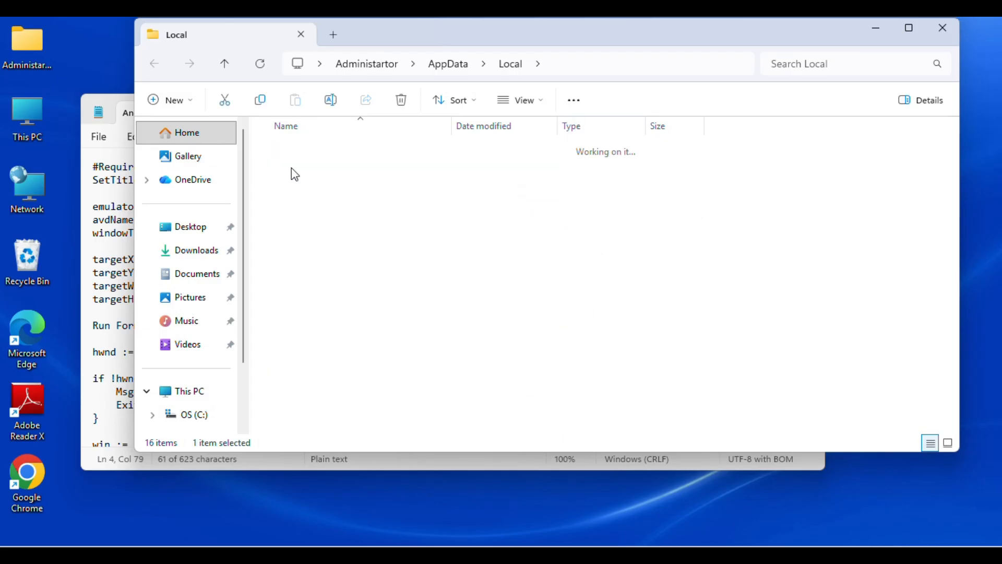
pyautogui.doubleClick(293, 150)
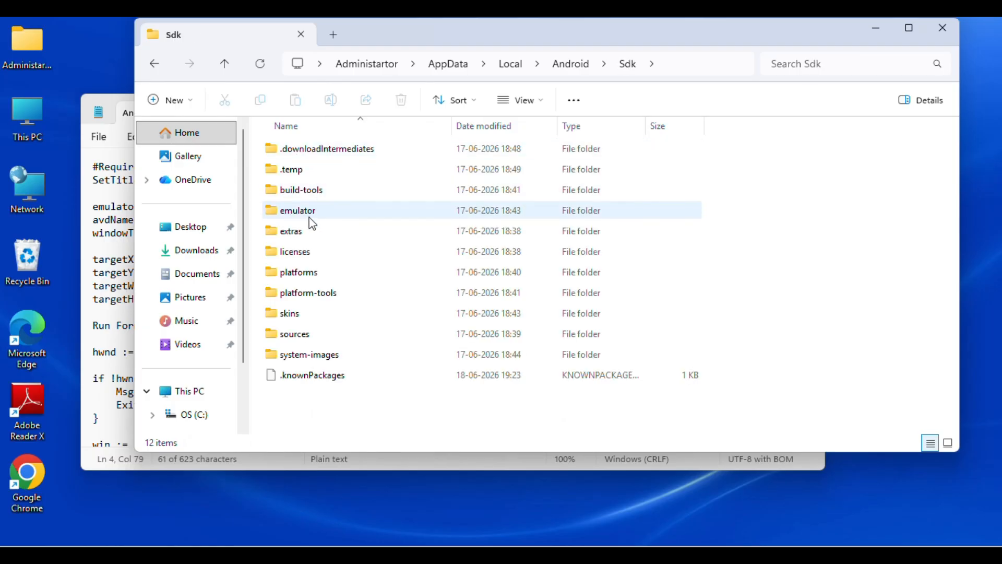
pyautogui.doubleClick(312, 219)
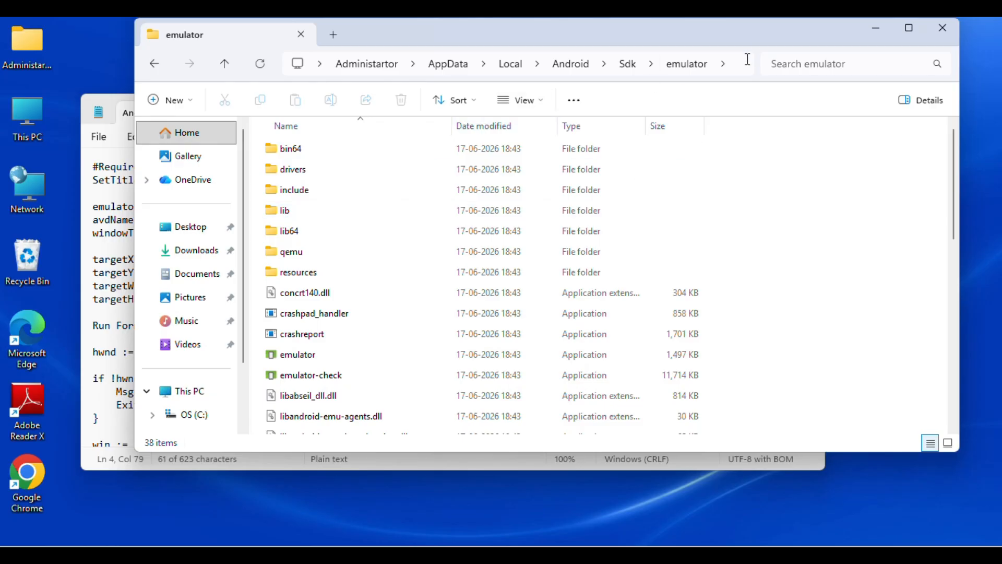
# Step: Copy the emulator folder's full path and paste it over the selected placeholder in the script's emulatorPath line
pyautogui.click(748, 59)
pyautogui.press('BackSpace')
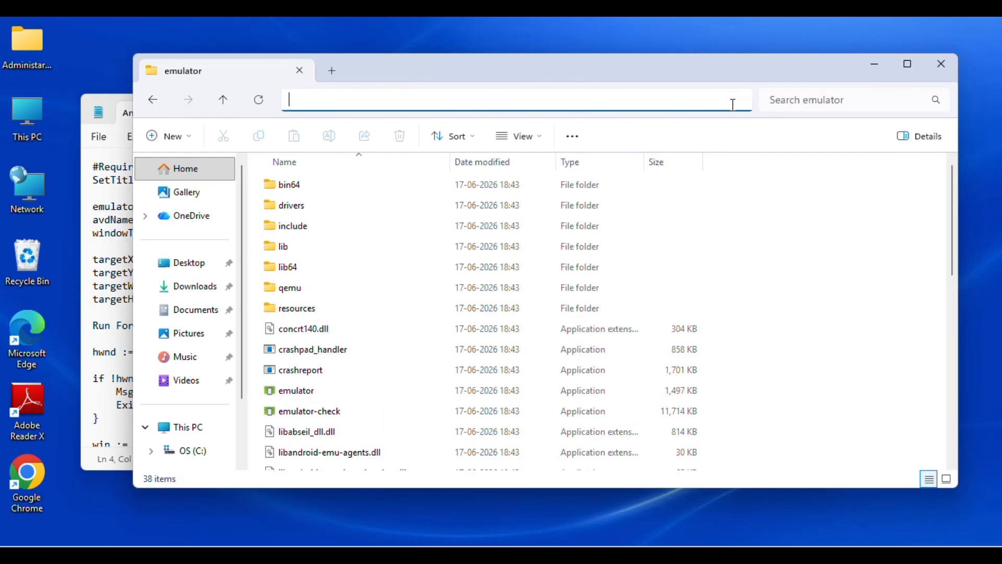
pyautogui.click(711, 147)
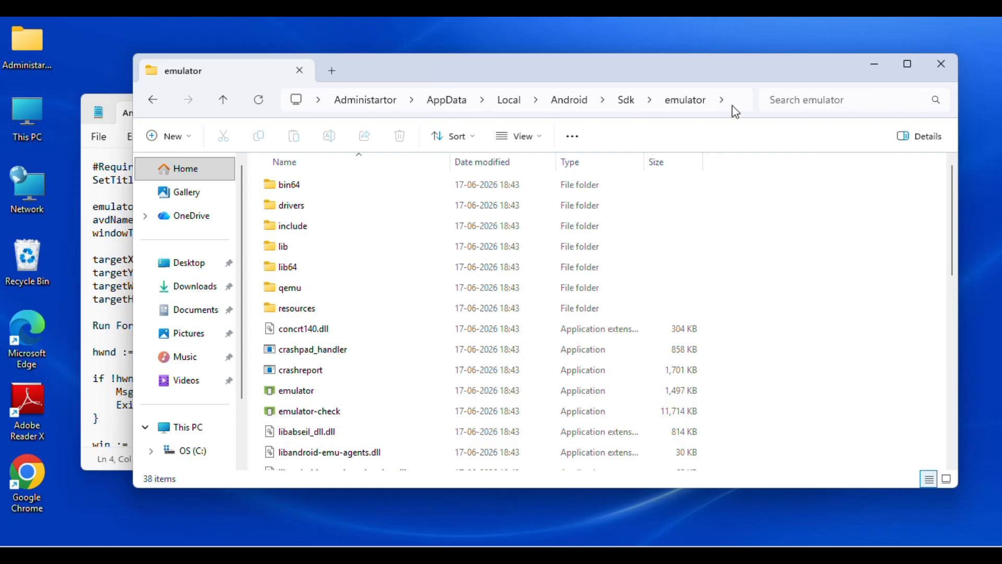
pyautogui.click(732, 106)
pyautogui.hotkey('ctrl', 'c')
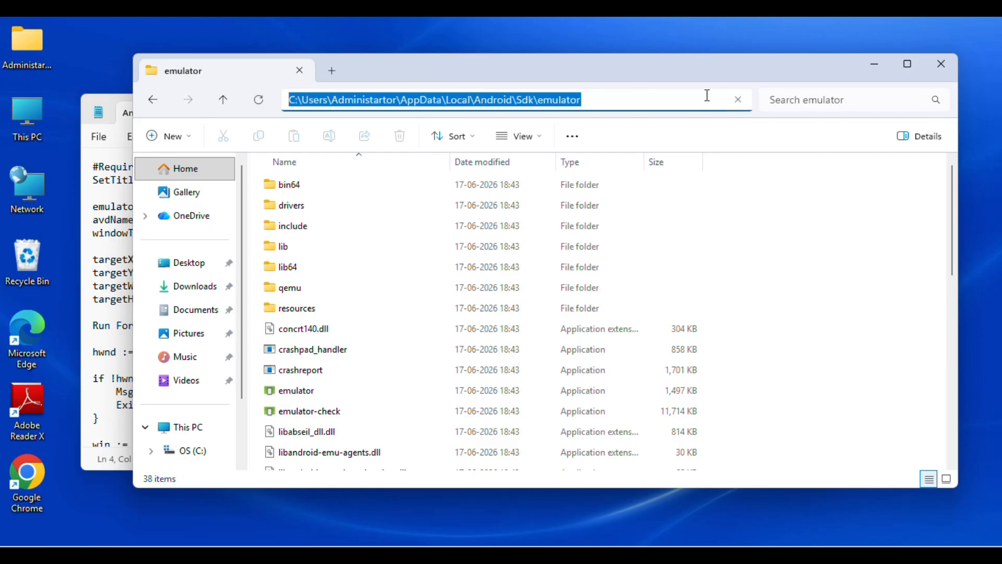
pyautogui.click(872, 66)
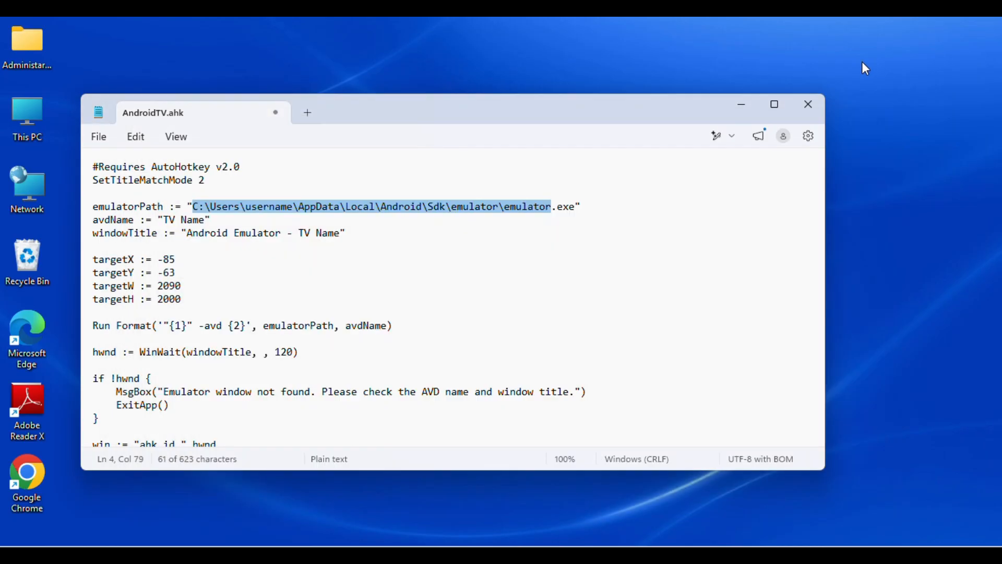
pyautogui.hotkey('ctrl', 'v')
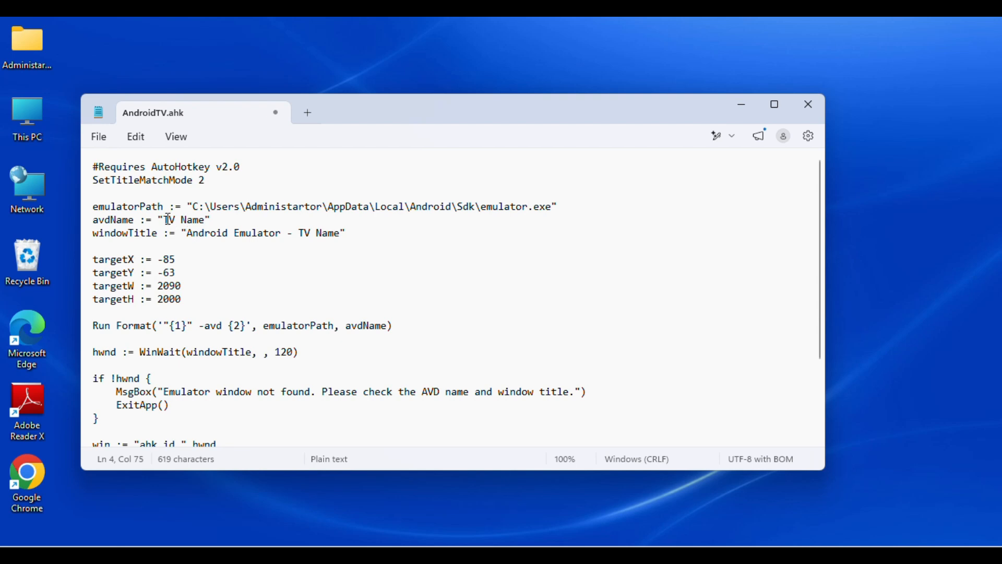
# Step: Set avdName to "AndroidTV" and windowTitle to "Android Emulator - AndroidTV" in the script
pyautogui.moveTo(165, 219); pyautogui.dragTo(208, 225)
pyautogui.write('AndroidTV')
pyautogui.click(295, 235)
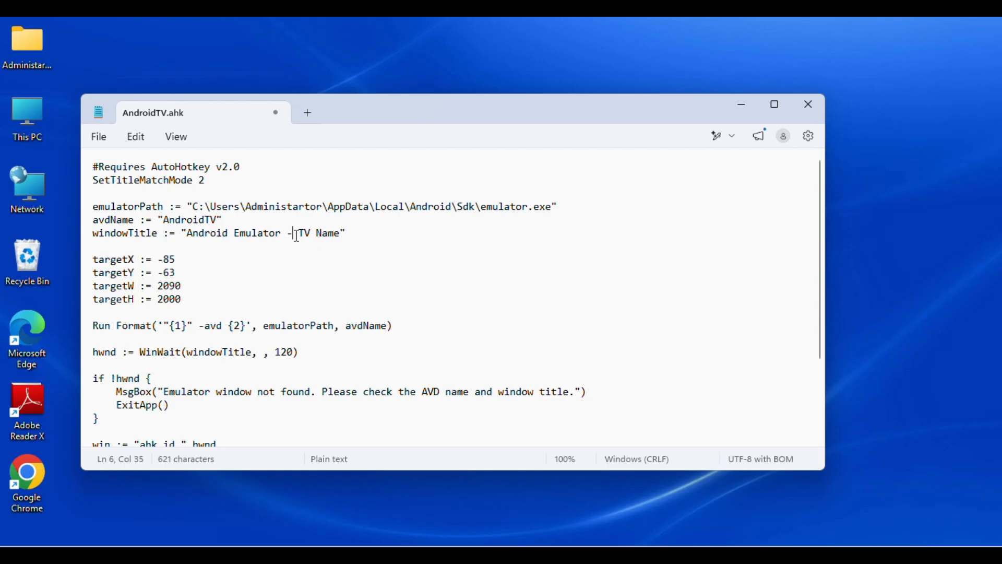
pyautogui.moveTo(298, 235); pyautogui.dragTo(342, 236)
pyautogui.write('AndroidTV')
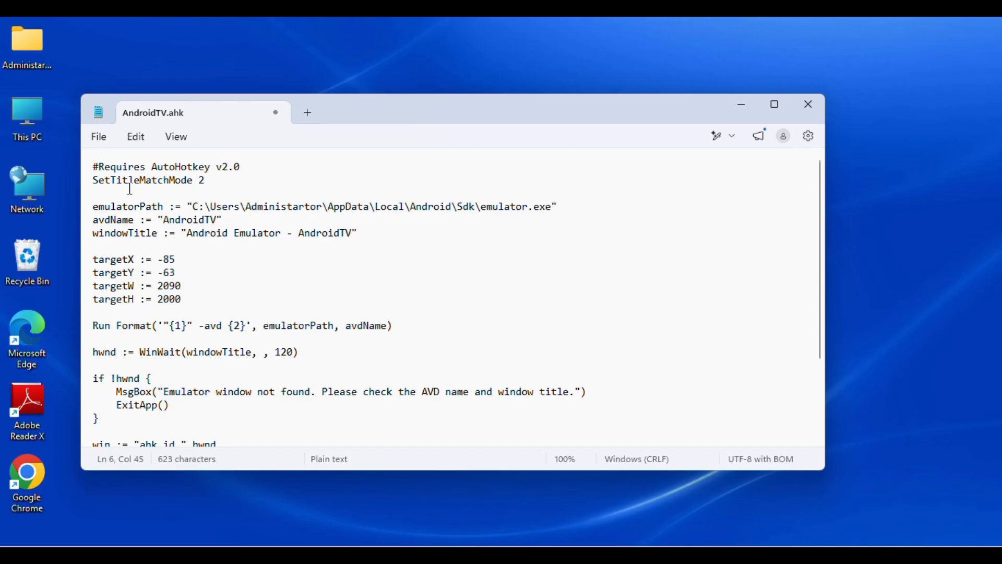
# Step: Save the AndroidTV.ahk script and close Notepad
pyautogui.click(99, 138)
pyautogui.click(110, 285)
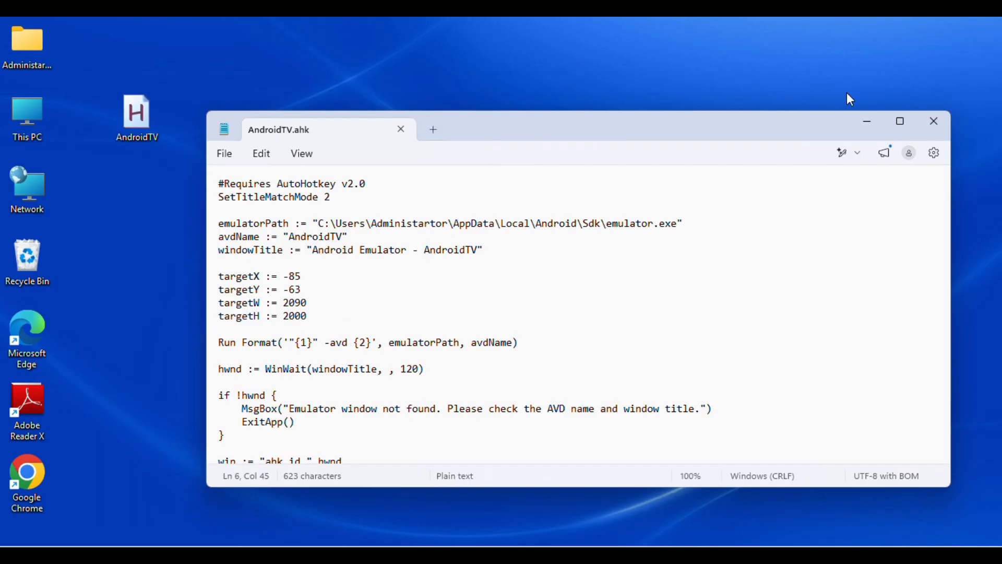
pyautogui.click(936, 125)
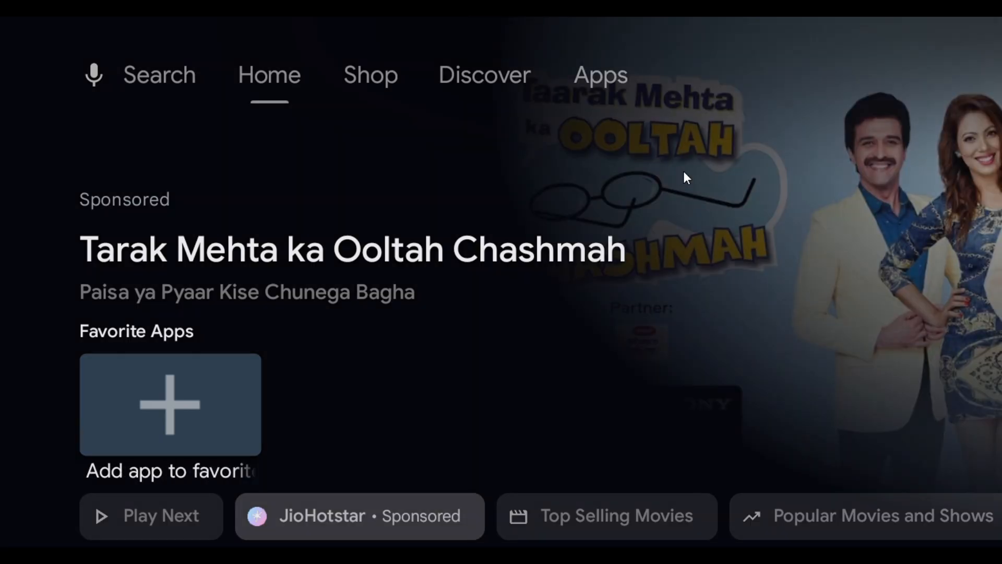
# Step: Browse the Android TV home screen's content rows down to Recently Added and return to the top
pyautogui.press('Down')
pyautogui.press('Down')
pyautogui.press('Down')
pyautogui.press('Down')
pyautogui.press('Down')
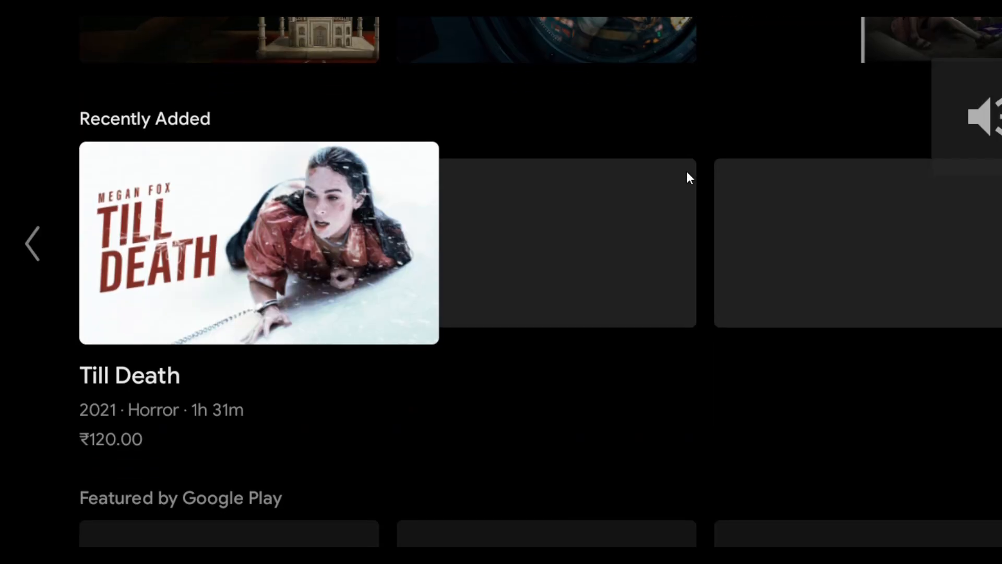
pyautogui.press('Down')
pyautogui.press('Up')
pyautogui.press('Up')
pyautogui.press('Up')
pyautogui.press('Up')
pyautogui.press('Up')
pyautogui.press('Up')
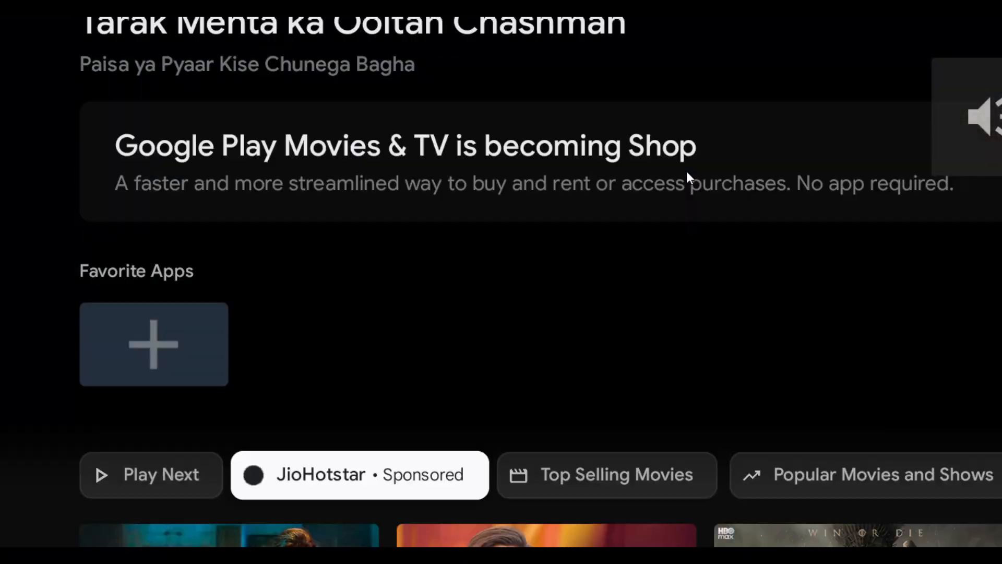
pyautogui.press('Down')
pyautogui.press('Down')
pyautogui.press('Down')
pyautogui.press('Down')
pyautogui.press('Down')
pyautogui.press('Down')
pyautogui.press('Up')
pyautogui.press('Up')
pyautogui.press('Up')
pyautogui.press('Up')
pyautogui.press('Up')
pyautogui.press('Up')
pyautogui.press('Up')
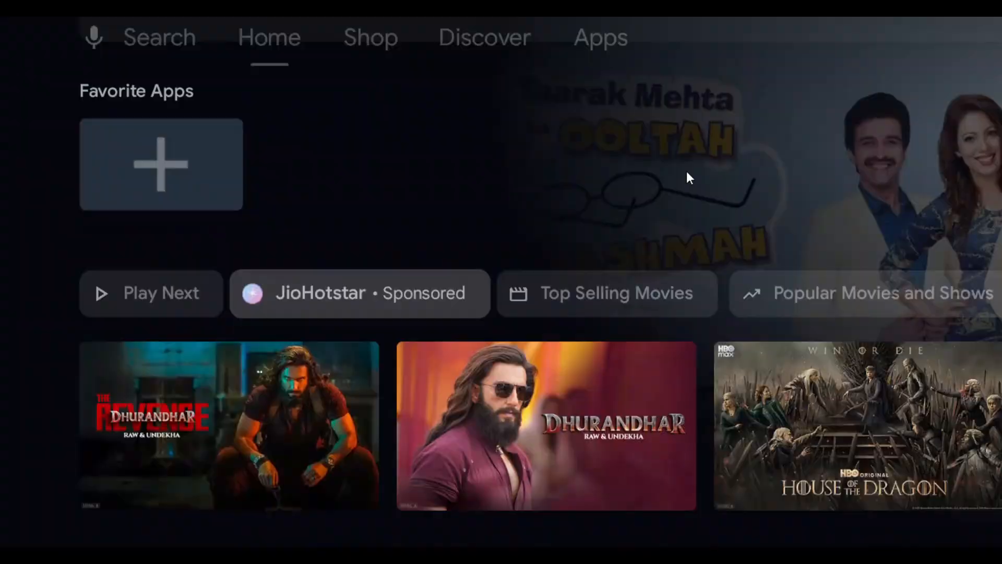
pyautogui.press('Up')
# Step: Shift the emulator window until its side controls are reachable, power off the virtual TV and close the emulator
pyautogui.moveTo(922, 24); pyautogui.dragTo(447, 98)
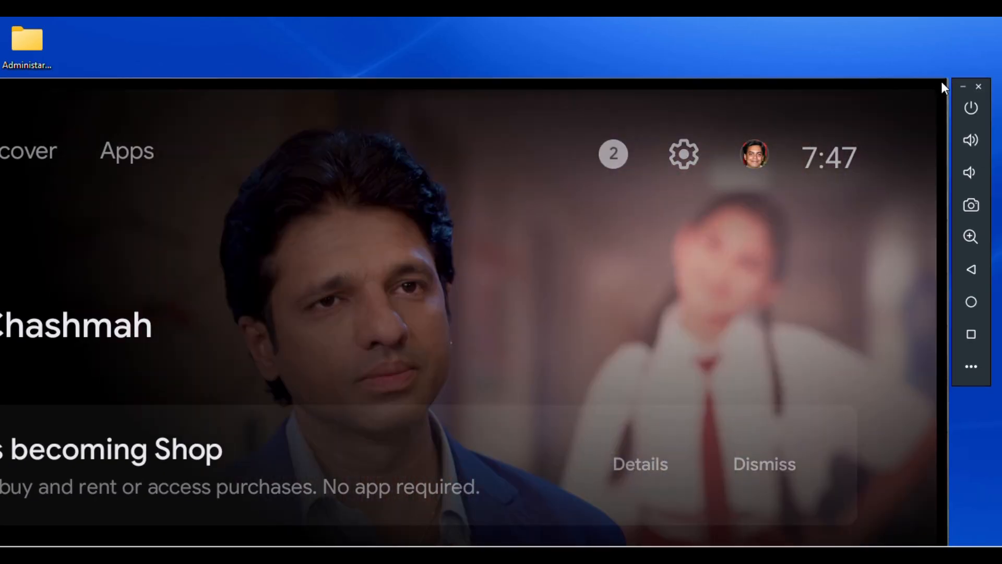
pyautogui.moveTo(942, 84); pyautogui.dragTo(845, 95)
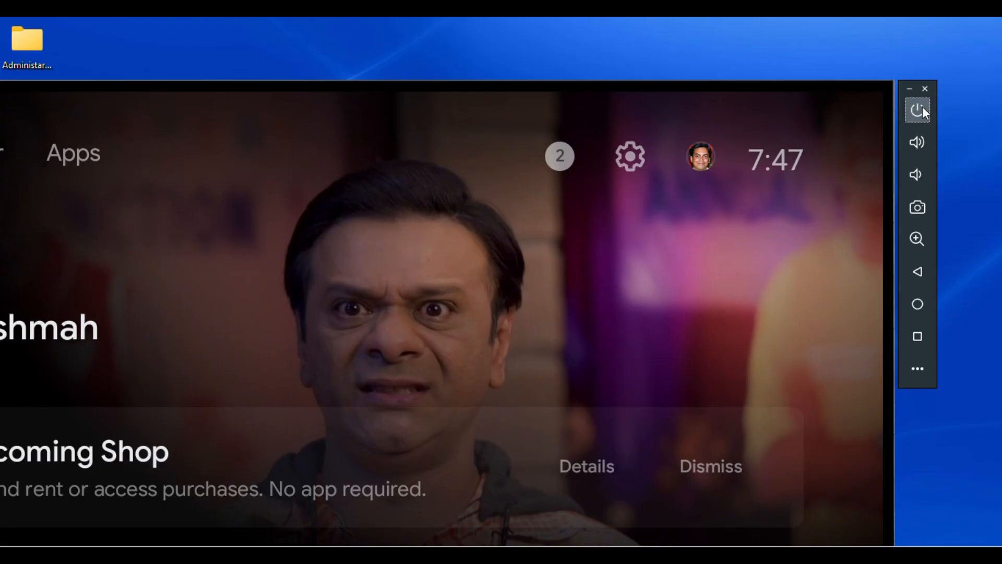
pyautogui.click(919, 108)
pyautogui.moveTo(784, 90); pyautogui.dragTo(847, 82)
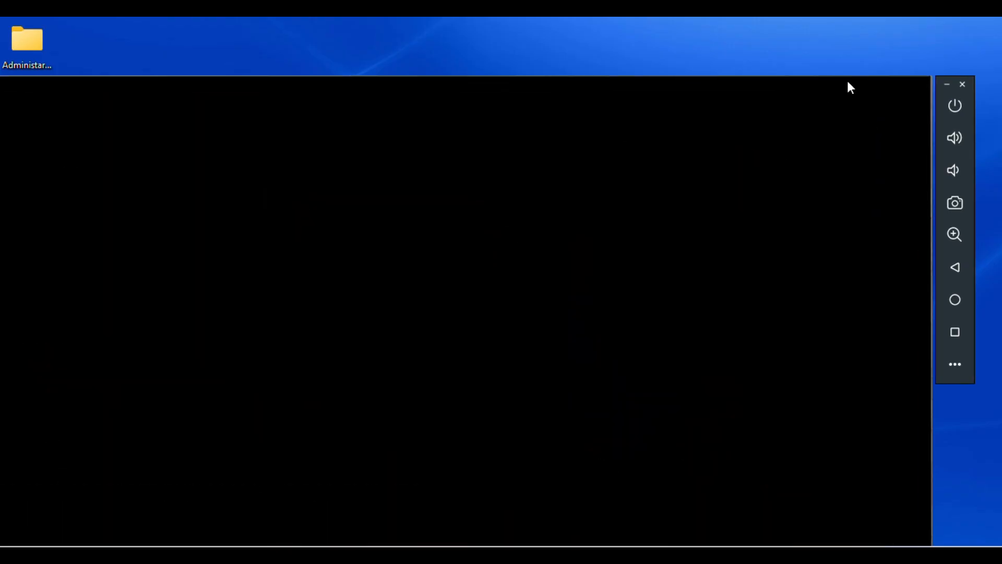
pyautogui.click(959, 86)
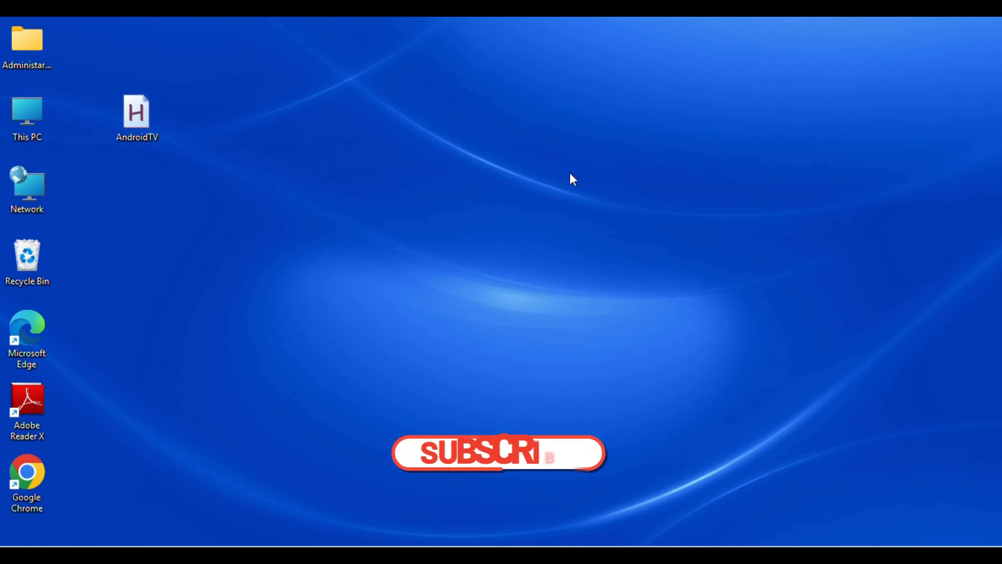